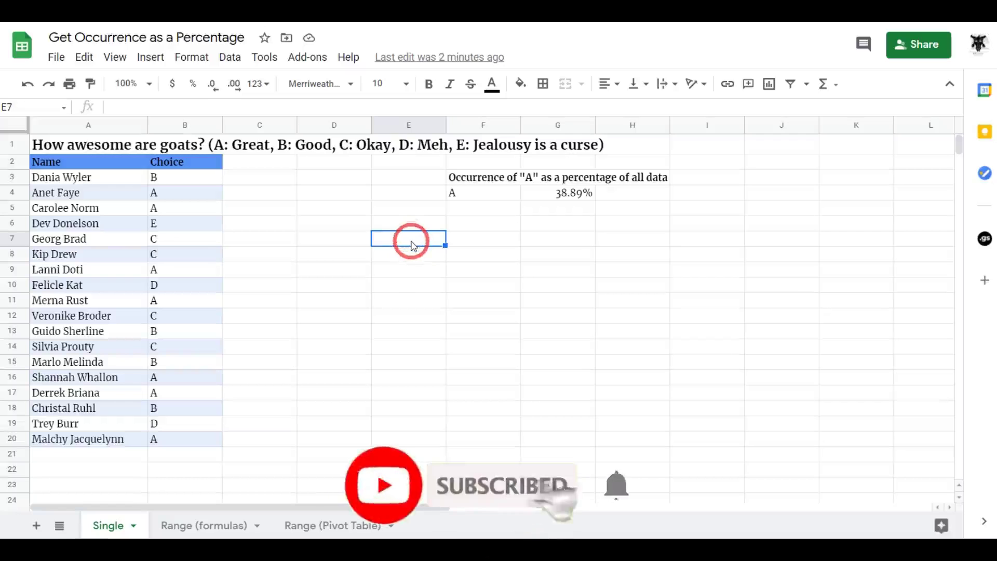
# Enter =COUNTIF(B3:B20,"A") in E7 to count the A answers, giving 7.
pyautogui.write('=C')
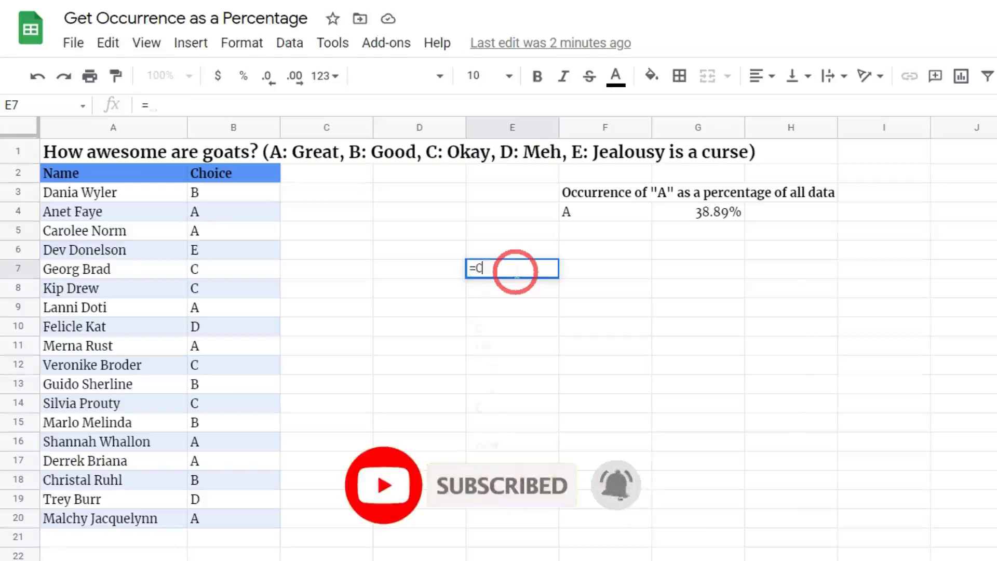
pyautogui.write('OUNTIF(')
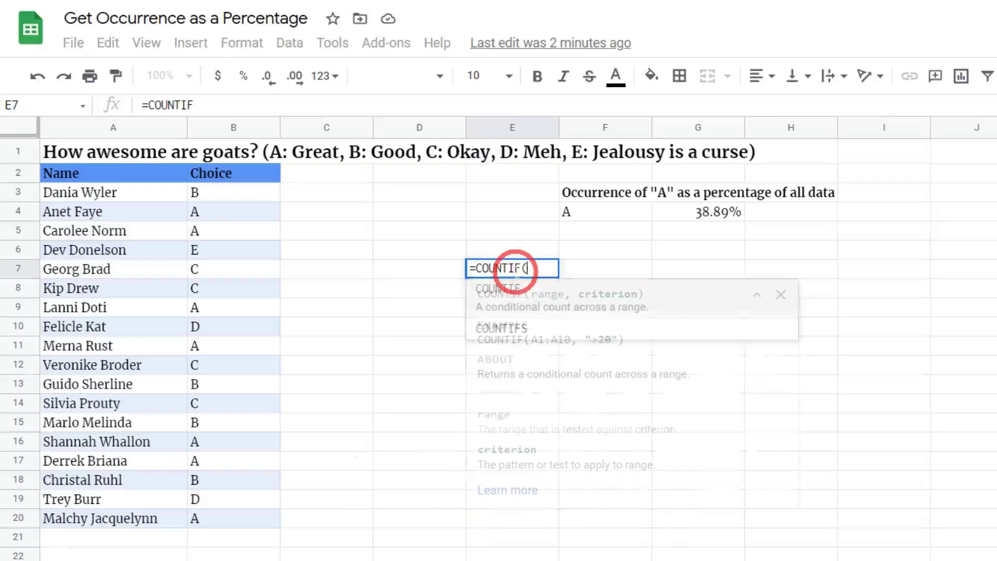
pyautogui.click(249, 191)
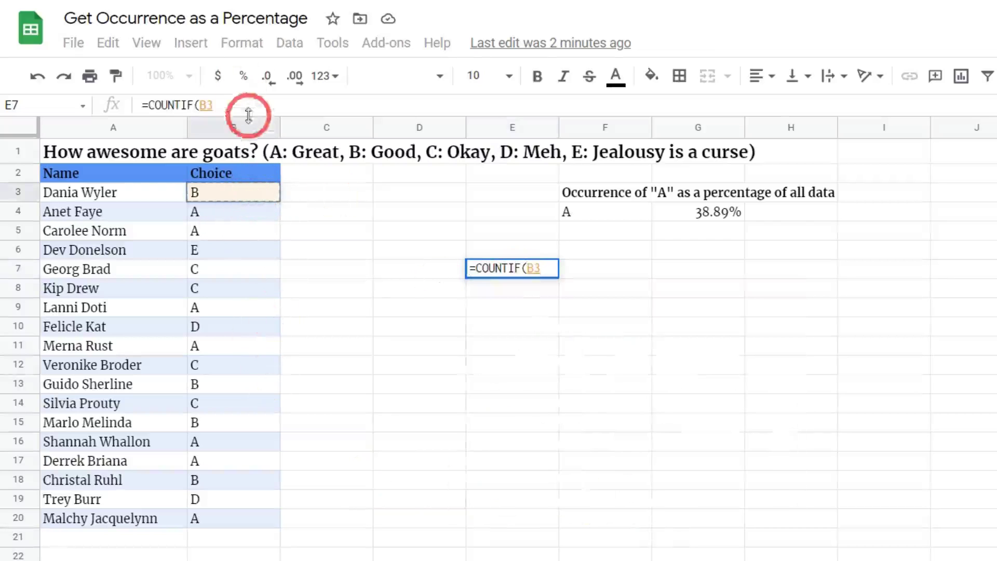
pyautogui.keyDown('shift'); pyautogui.click(253, 522); pyautogui.keyUp('shift')
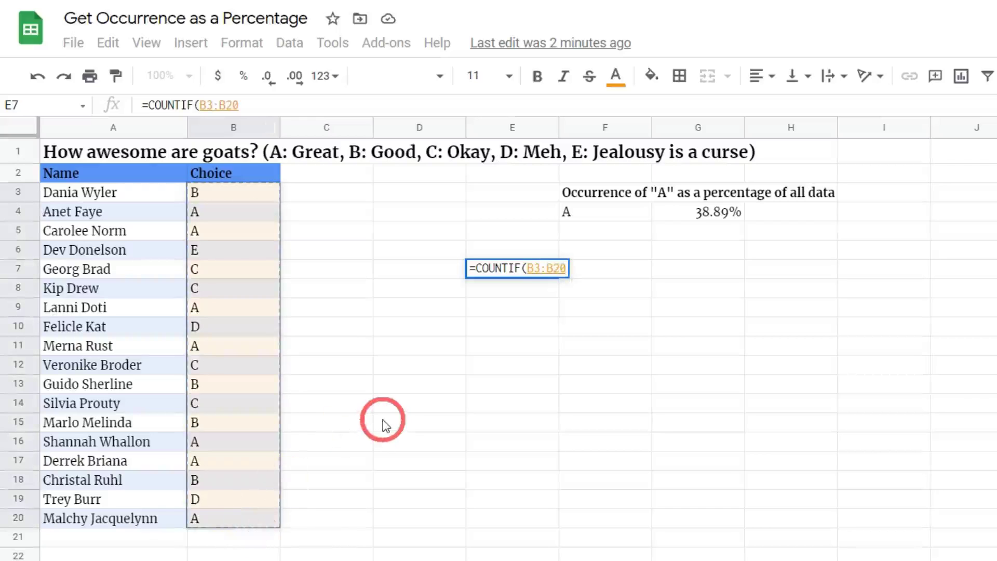
pyautogui.write(',')
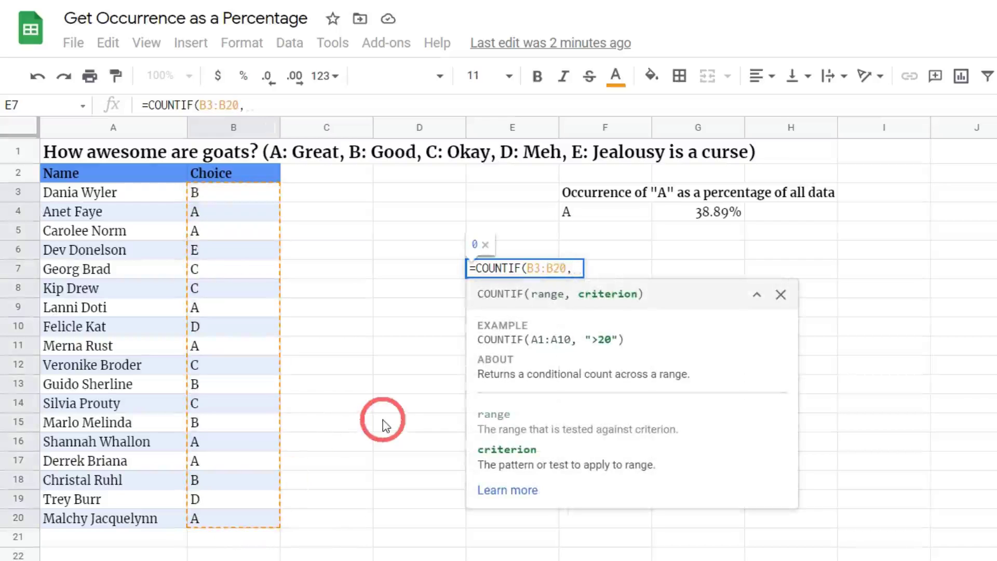
pyautogui.write('"')
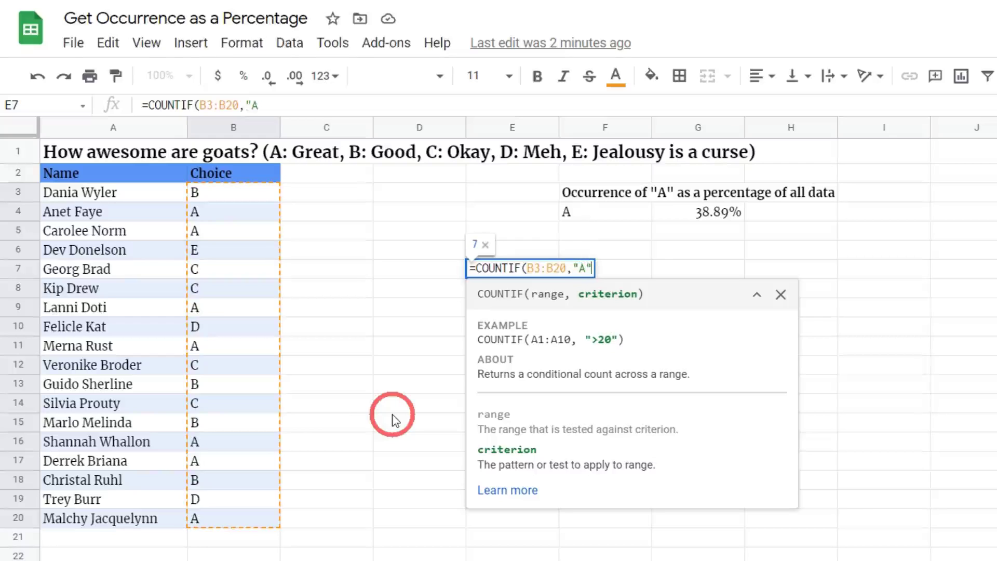
pyautogui.write('A")')
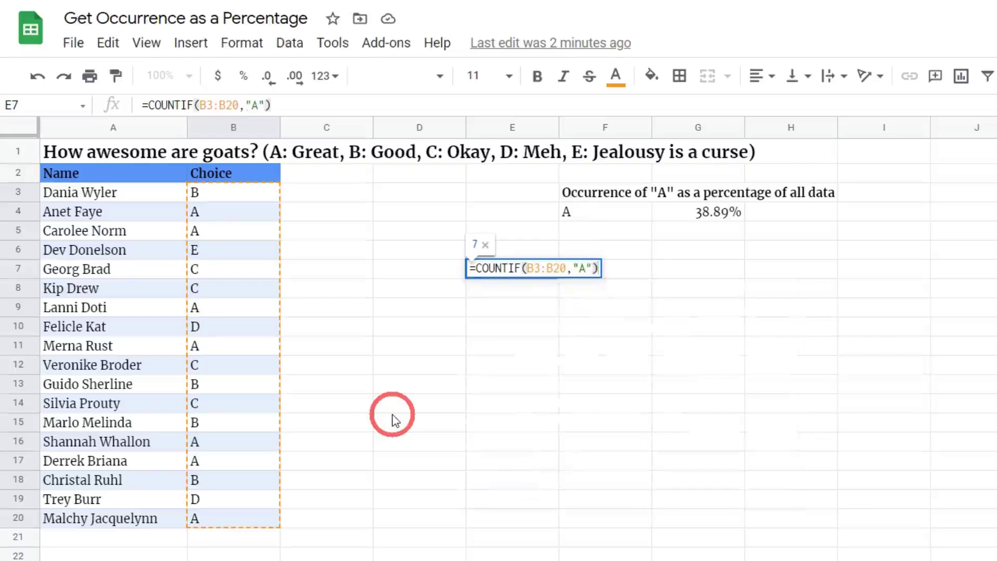
pyautogui.press('Return')
pyautogui.press('Up')
pyautogui.press('Right')
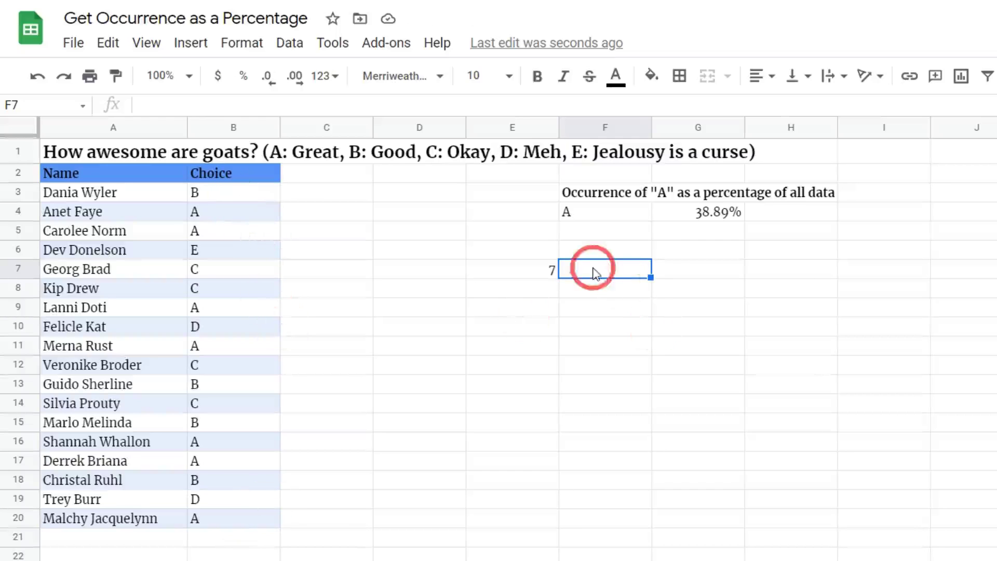
# Enter =COUNTA(B3:B20) in F7 to count all 18 filled responses.
pyautogui.write('=')
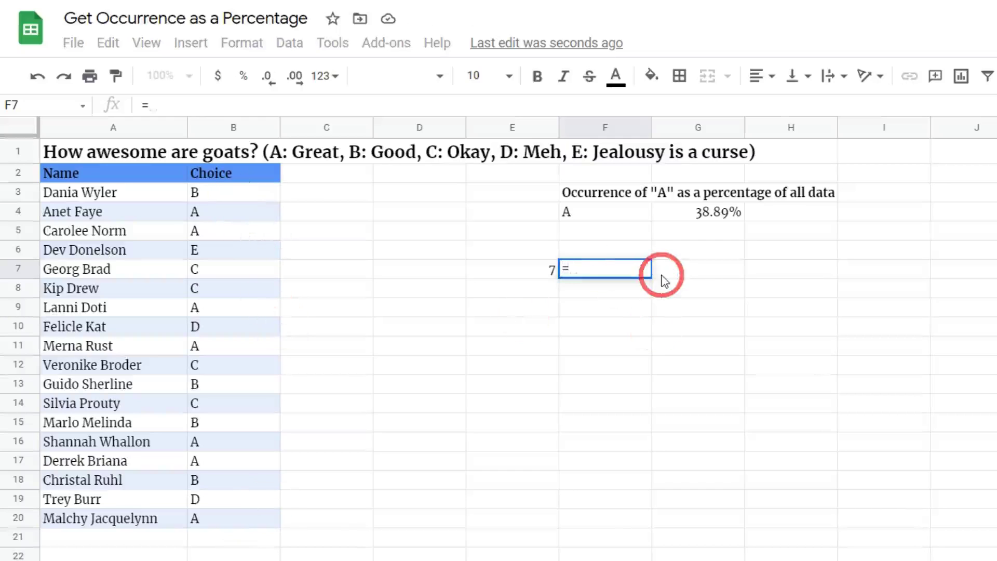
pyautogui.write('COUNT')
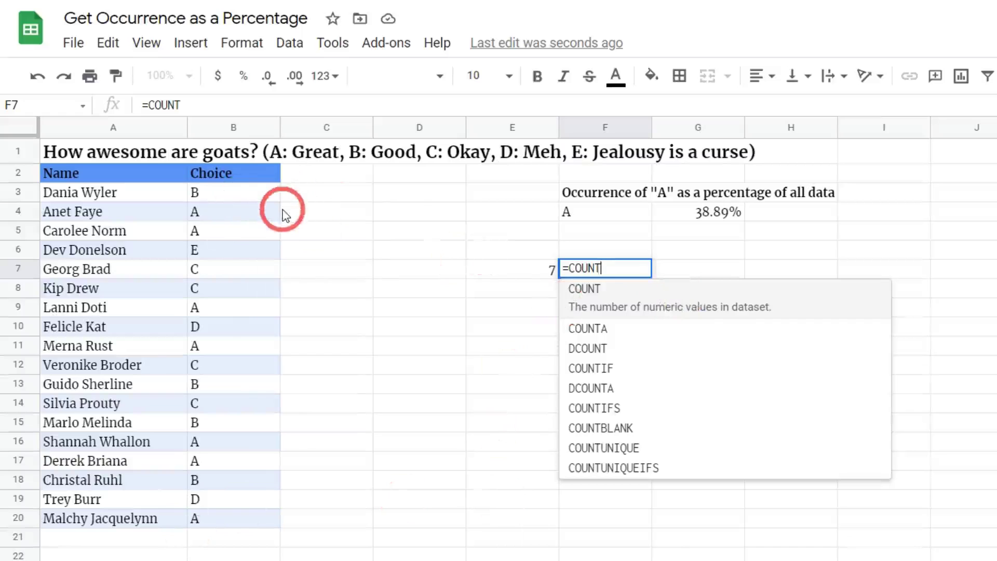
pyautogui.write('A')
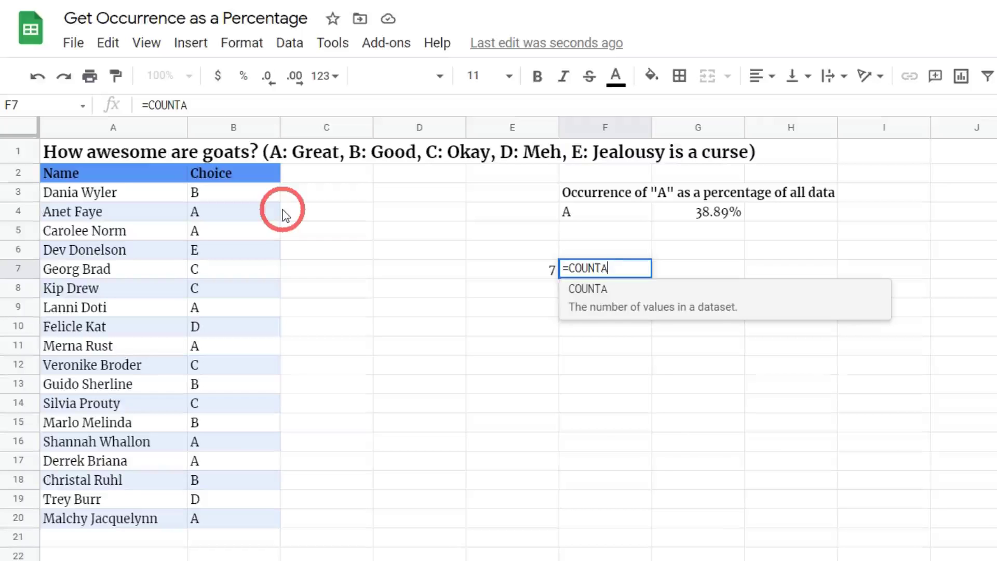
pyautogui.write('(')
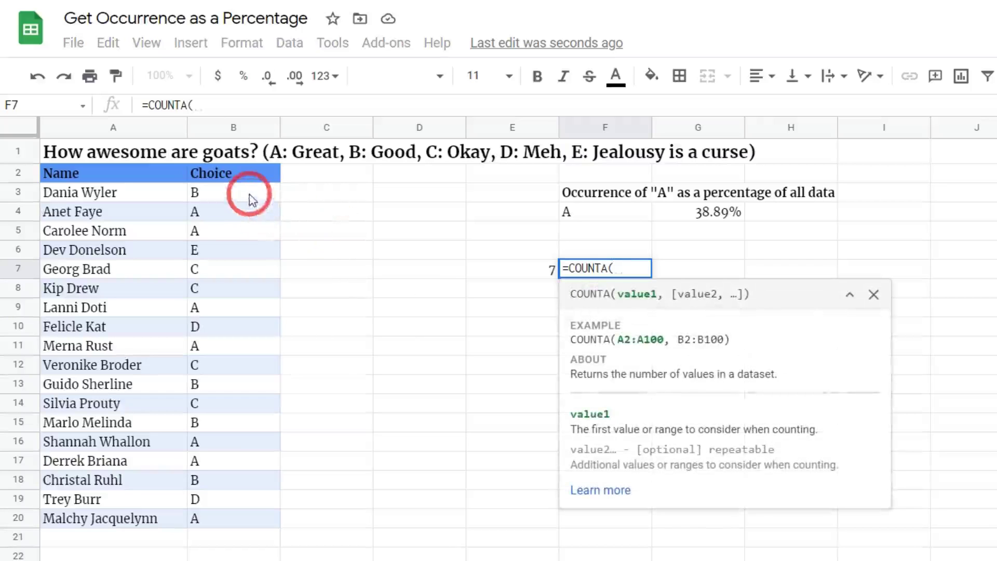
pyautogui.click(250, 196)
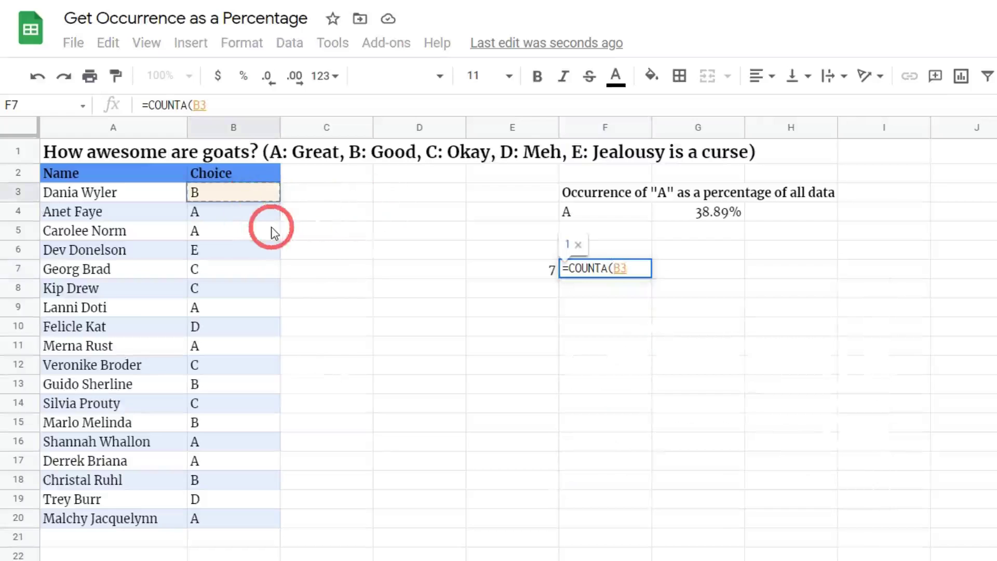
pyautogui.hotkey('ctrl', 'shift', 'Down')
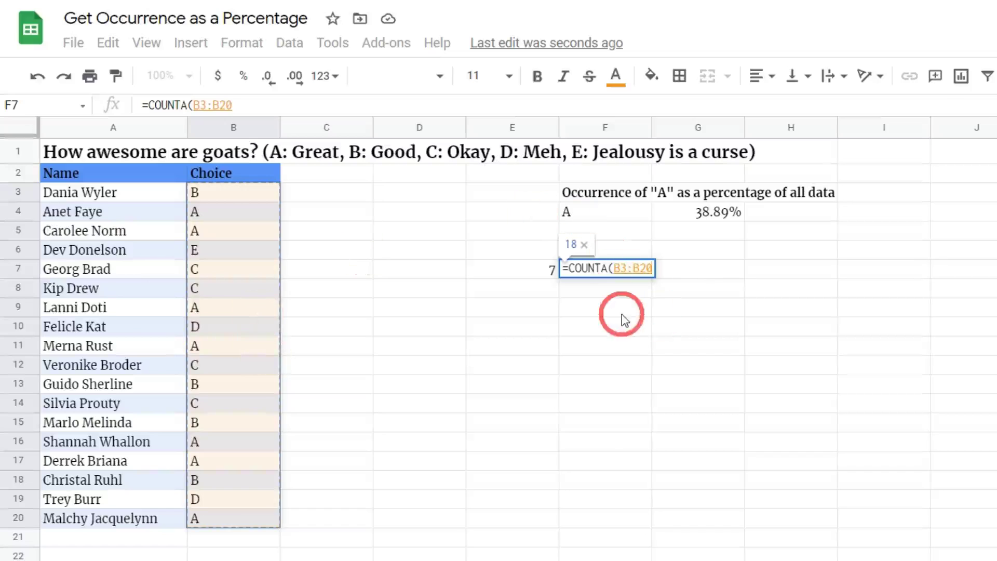
pyautogui.write(')')
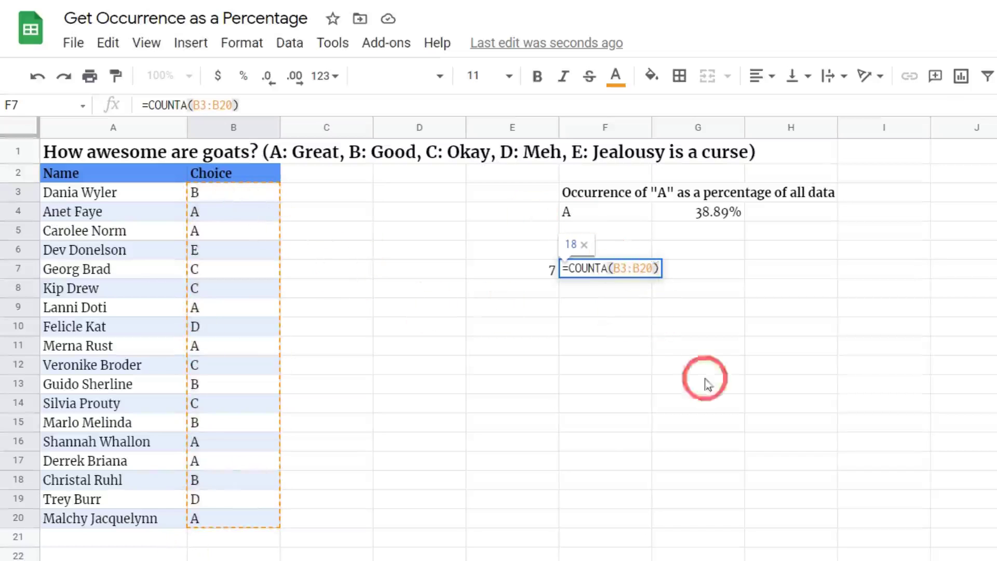
pyautogui.press('Tab')
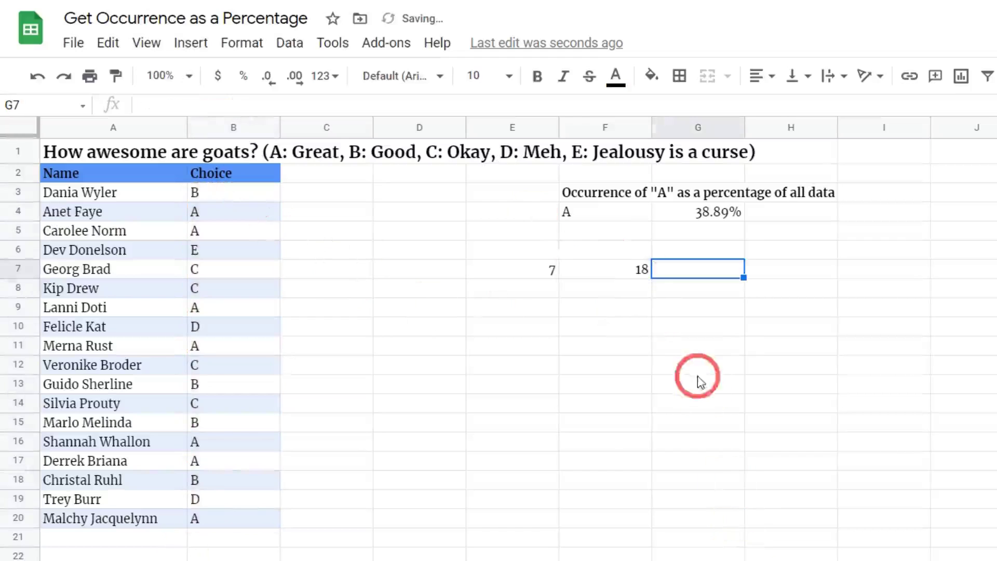
# Check the E7 and F7 formulas, then enter =E7/F7 in G7.
pyautogui.click(521, 275)
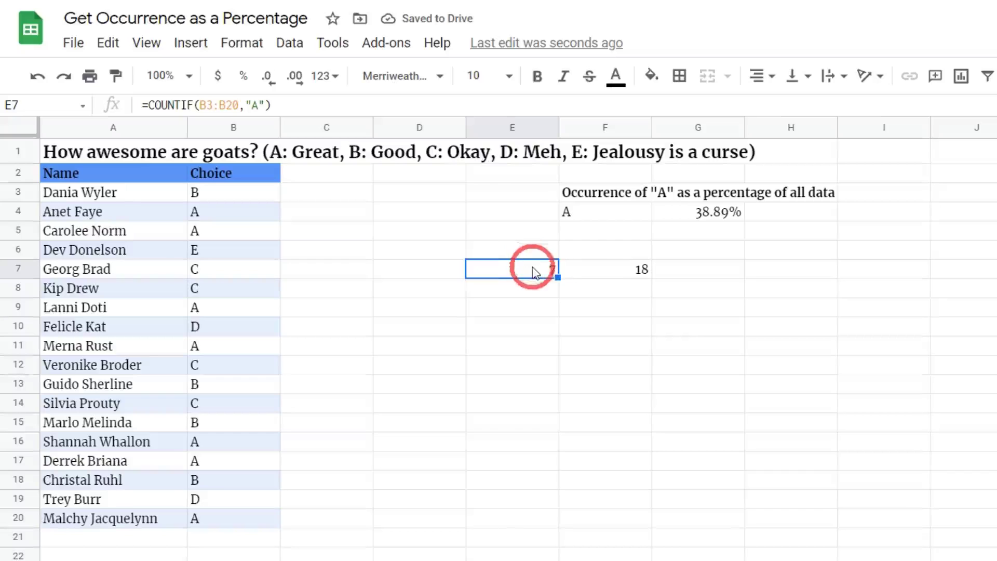
pyautogui.click(646, 274)
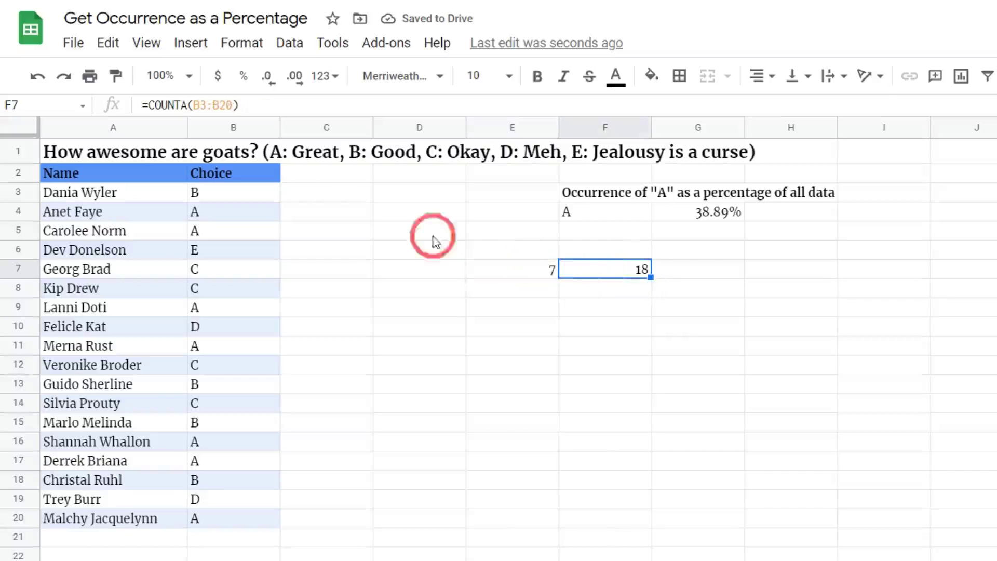
pyautogui.click(709, 265)
pyautogui.write('=')
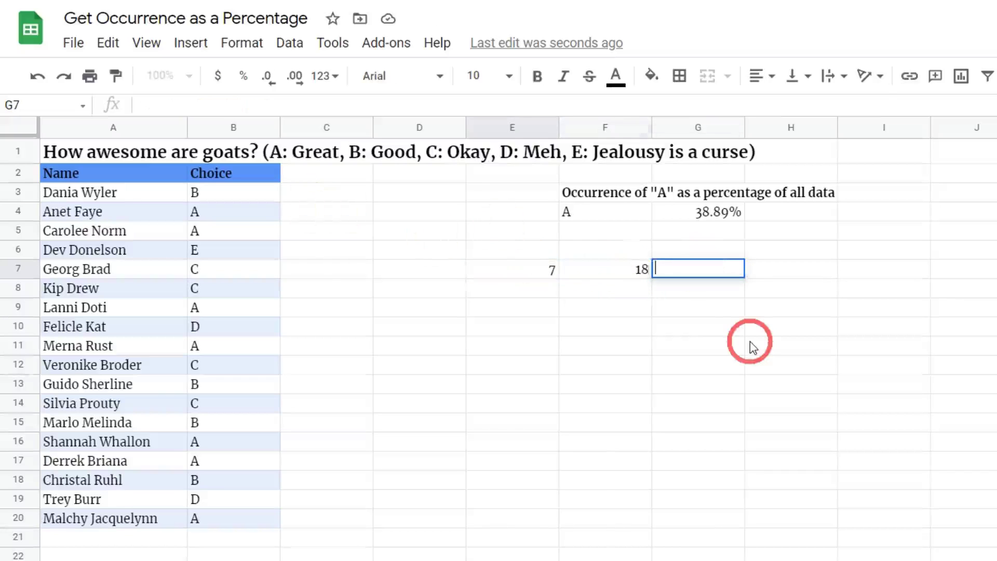
pyautogui.click(545, 269)
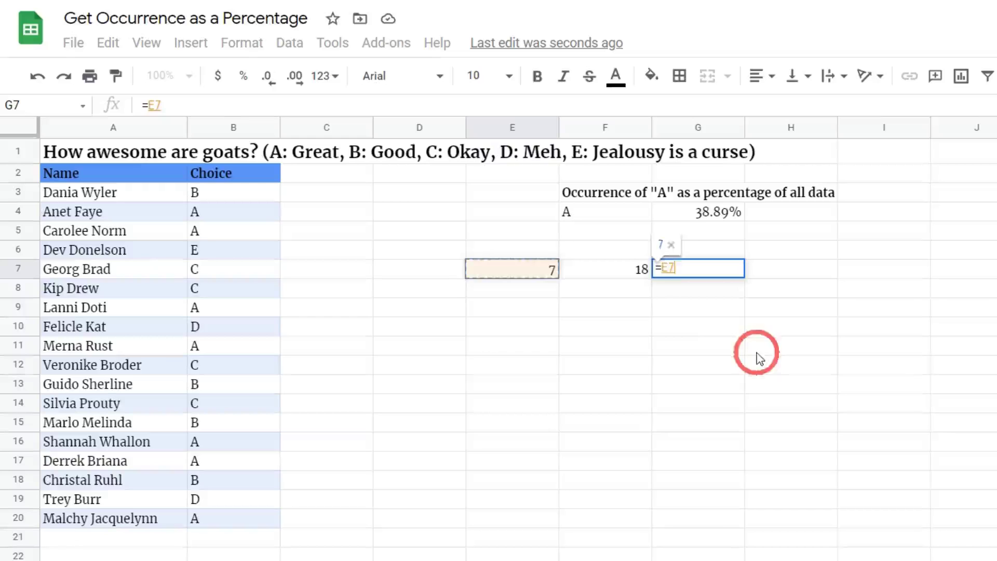
pyautogui.write('/')
pyautogui.click(631, 268)
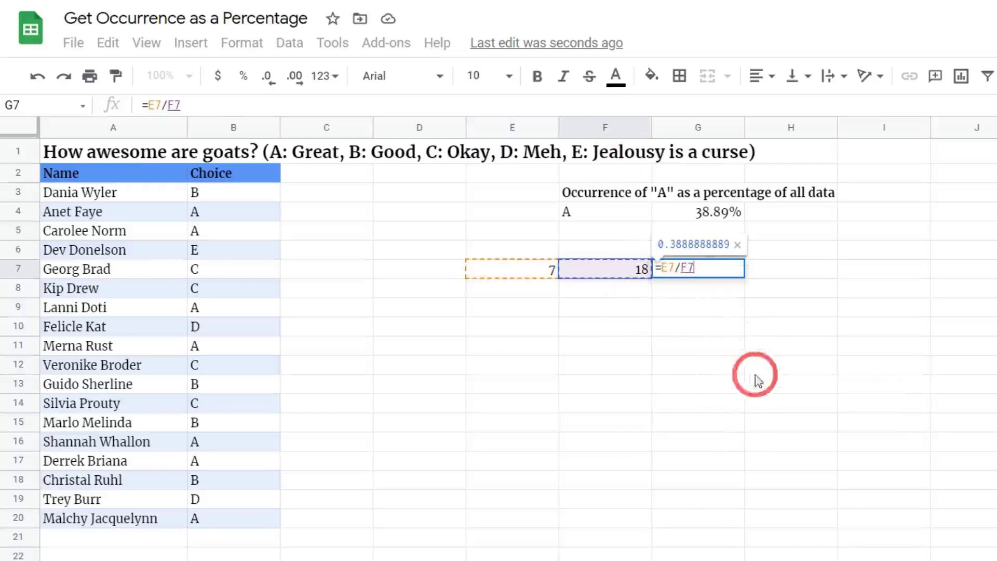
pyautogui.press('Return')
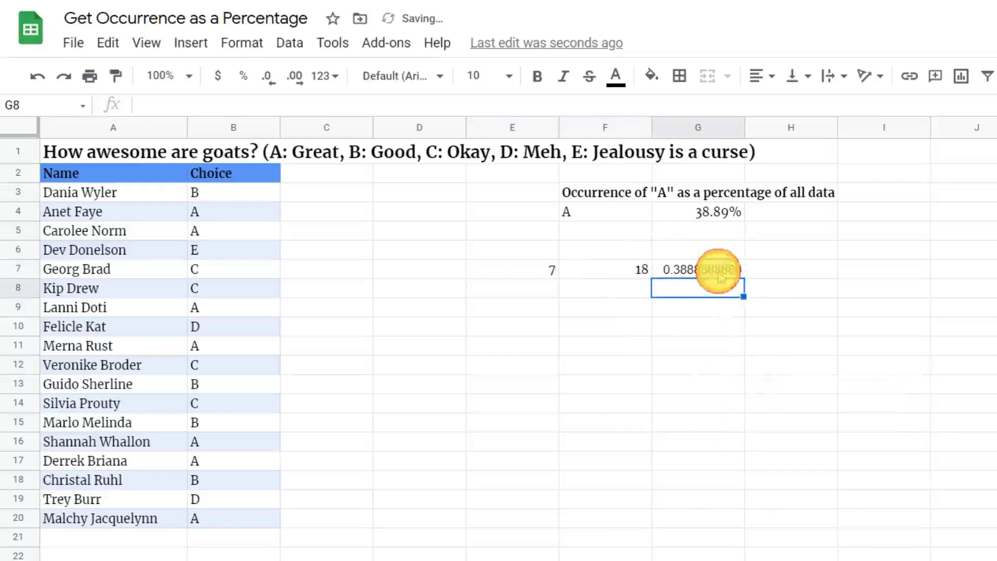
# Format G7 as a percentage so it shows 38.89%.
pyautogui.click(721, 273)
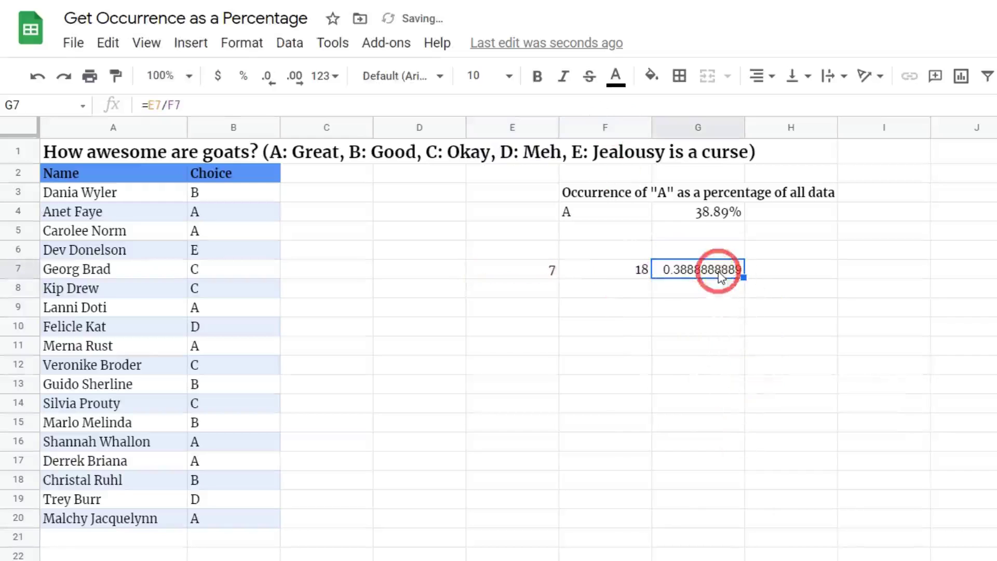
pyautogui.click(242, 77)
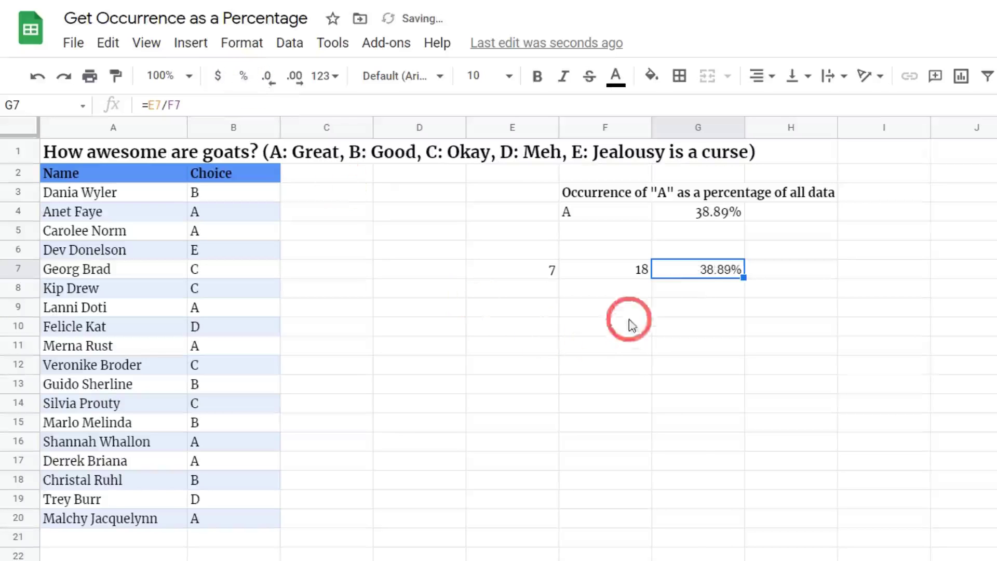
pyautogui.click(706, 332)
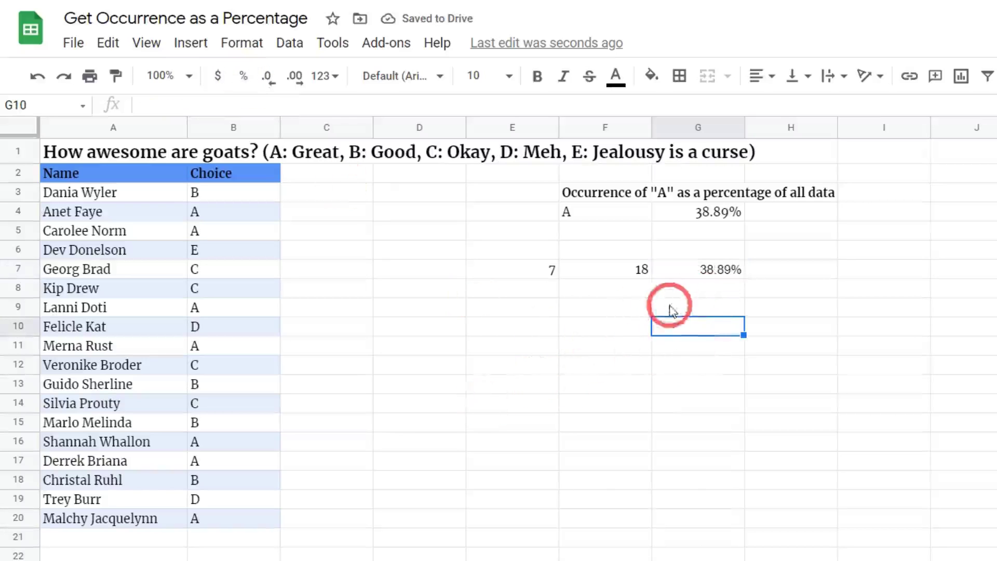
# Review the COUNTIF, COUNTA and division formulas in E7, F7 and G7.
pyautogui.click(557, 275)
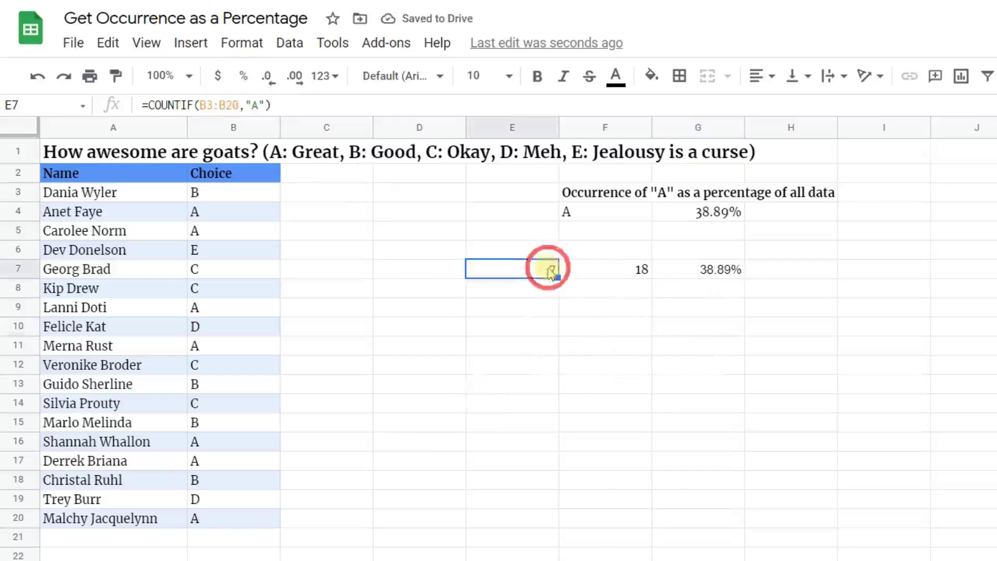
pyautogui.click(612, 268)
pyautogui.click(696, 270)
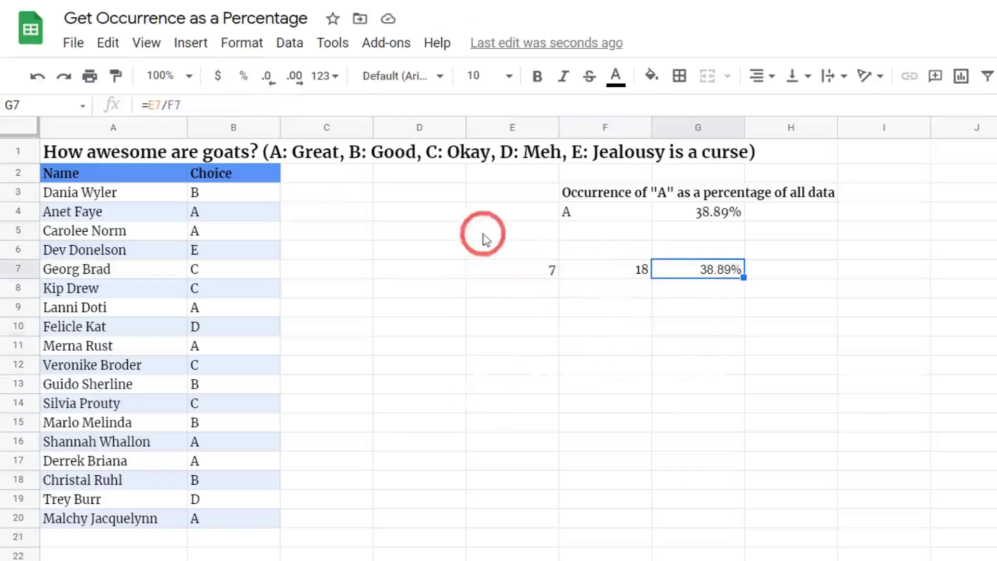
# Enter =COUNTIF(B3:B20,"A")/COUNTA(B3:B20) in G9 as one combined formula.
pyautogui.click(688, 310)
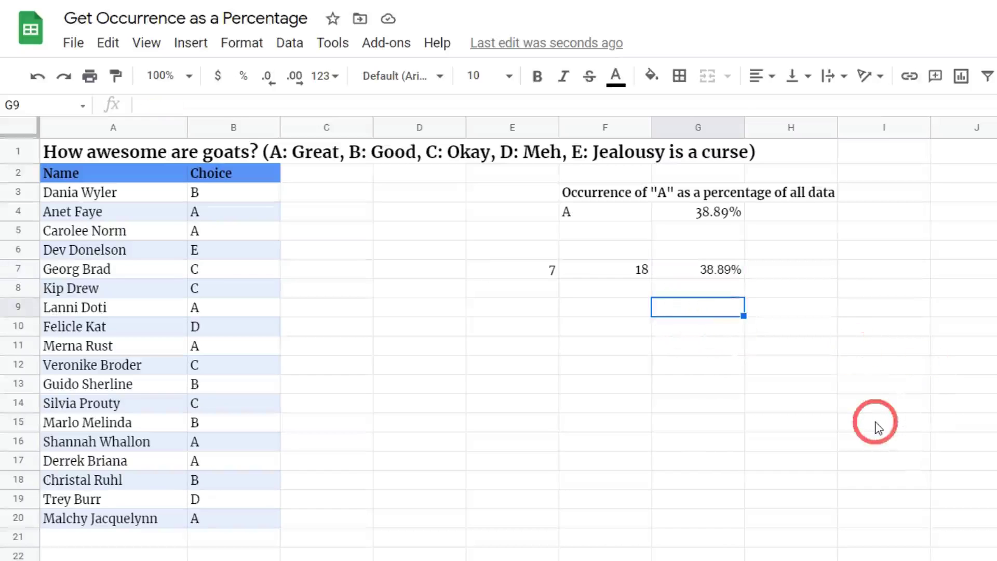
pyautogui.write('=')
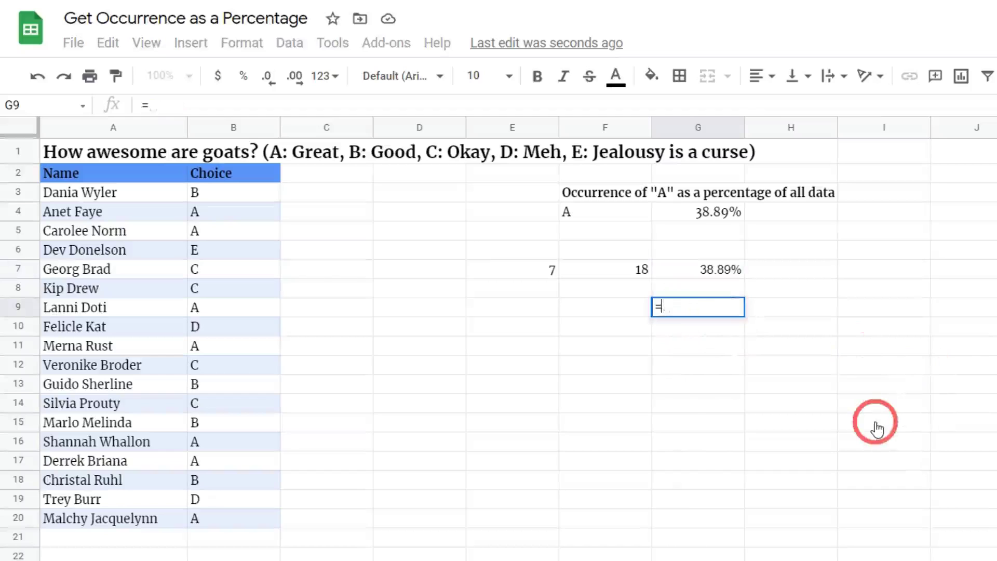
pyautogui.write('COUNTIF(')
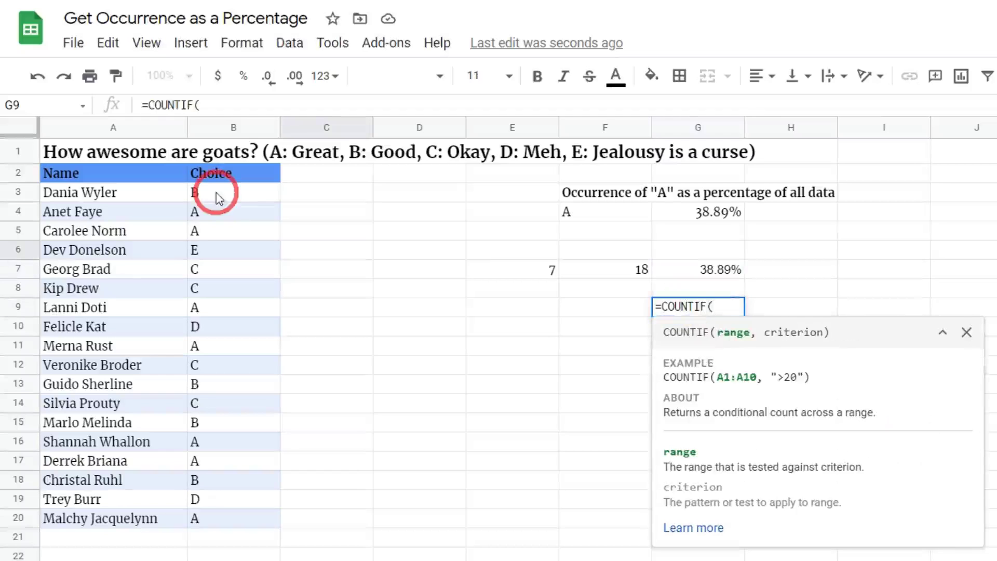
pyautogui.click(217, 196)
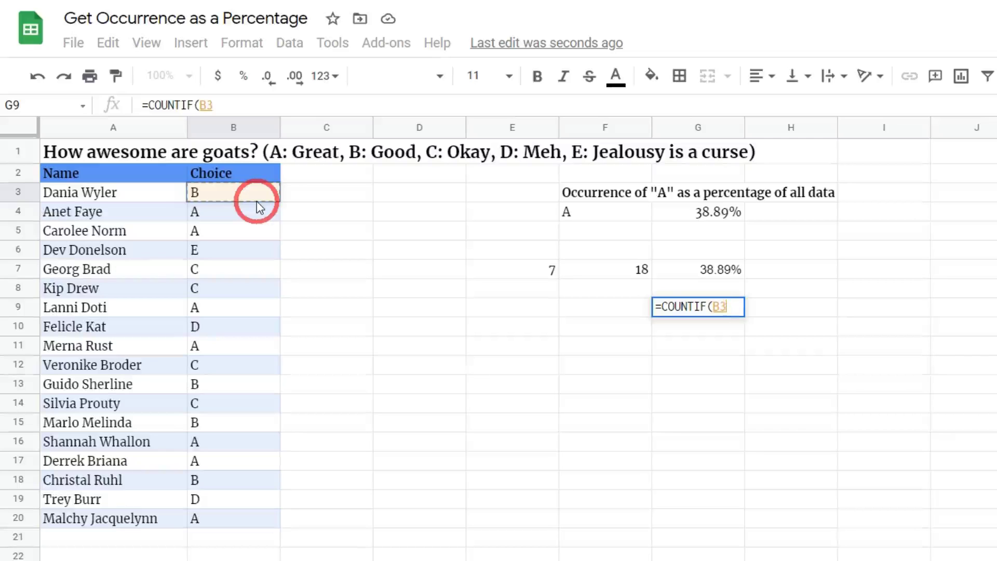
pyautogui.hotkey('ctrl', 'shift', 'Down')
pyautogui.write(',')
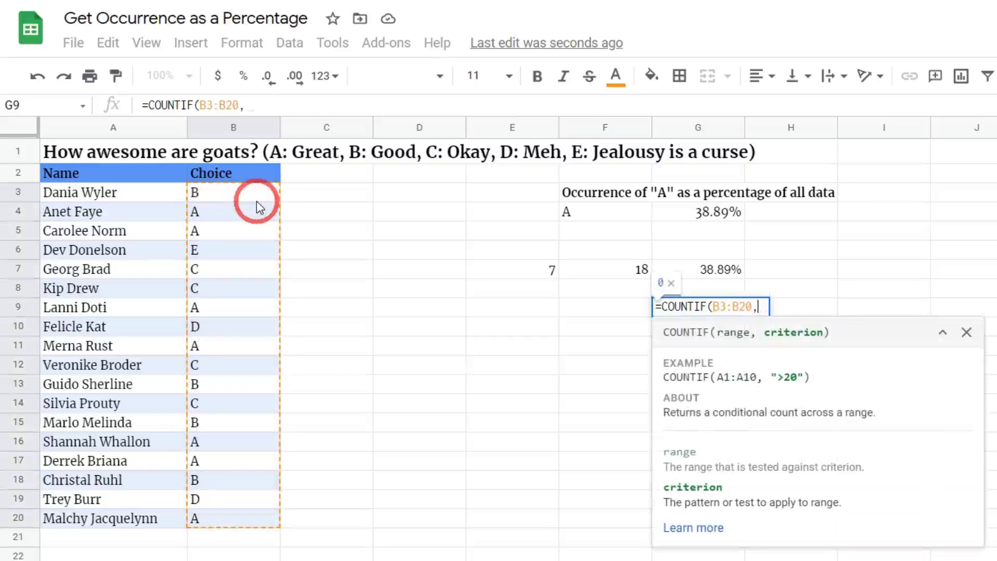
pyautogui.write('"A')
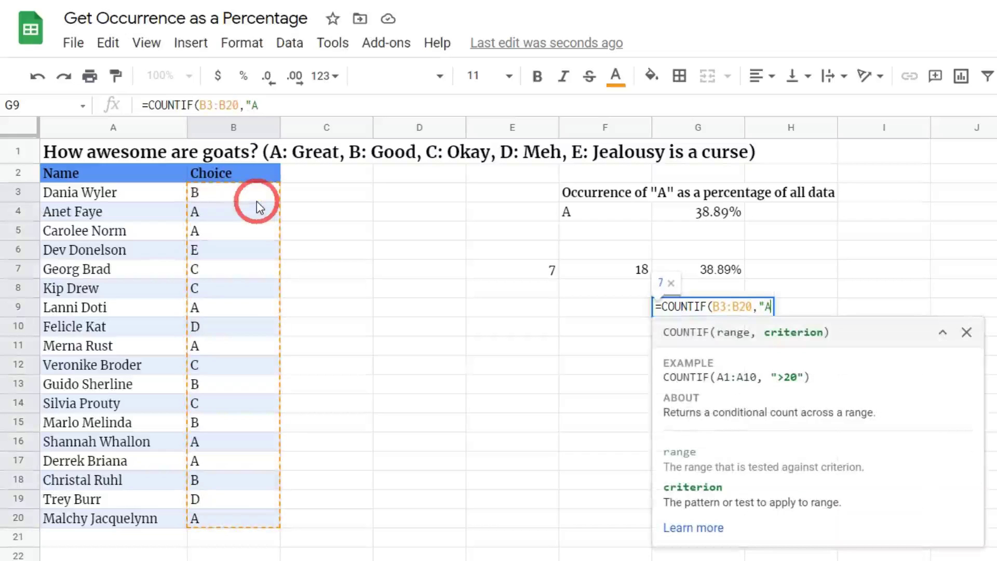
pyautogui.write('")')
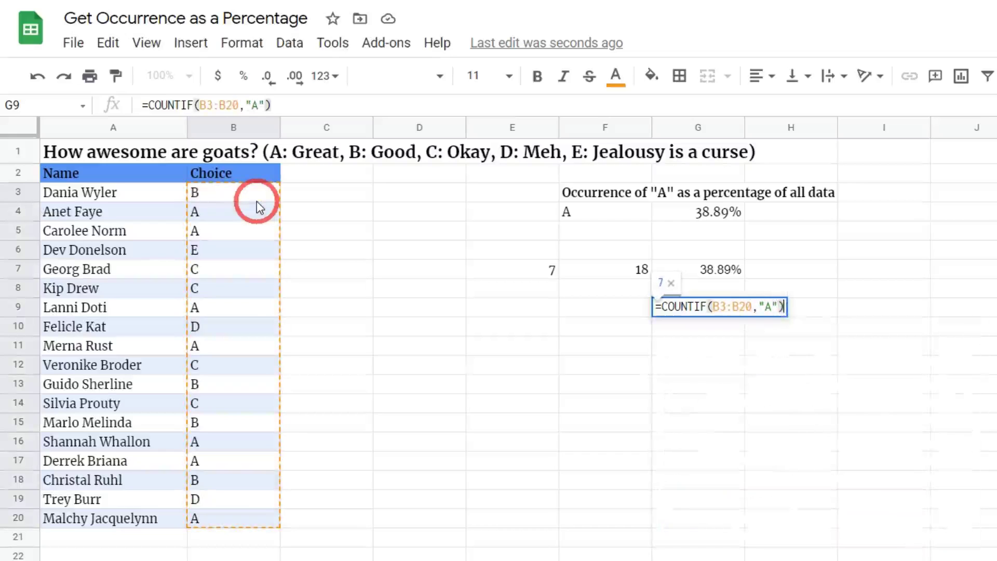
pyautogui.write('/')
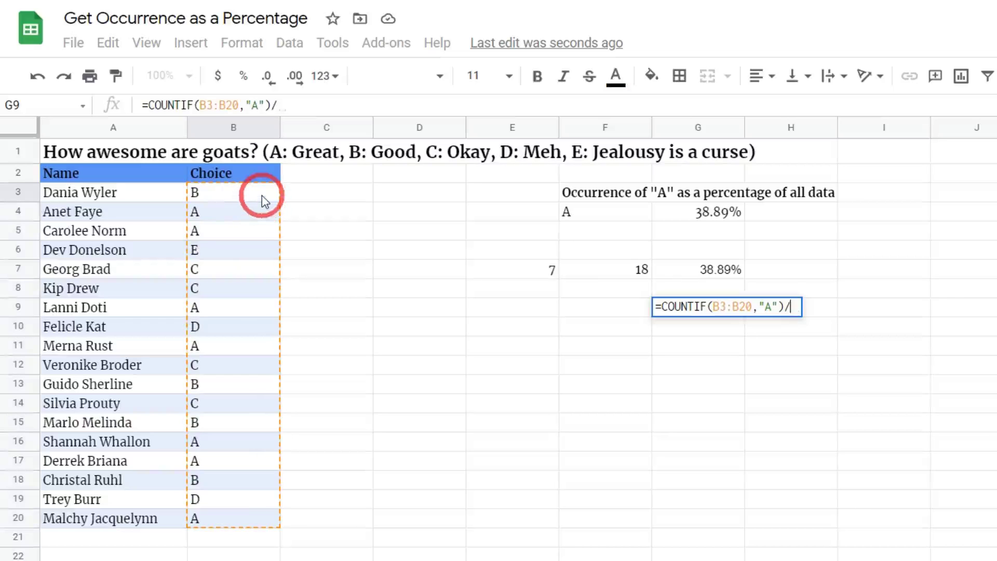
pyautogui.write('COUNTA')
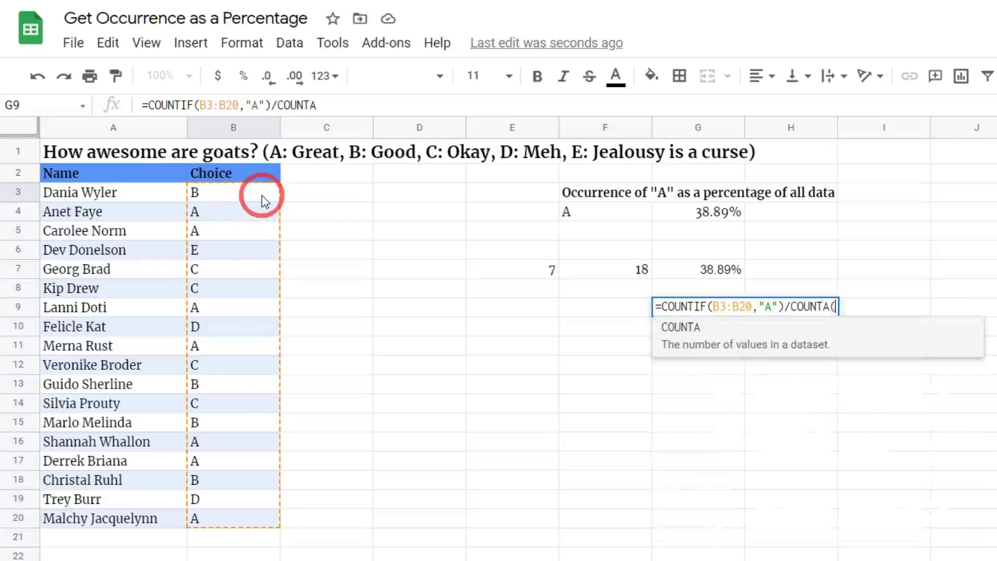
pyautogui.write('(')
pyautogui.click(262, 197)
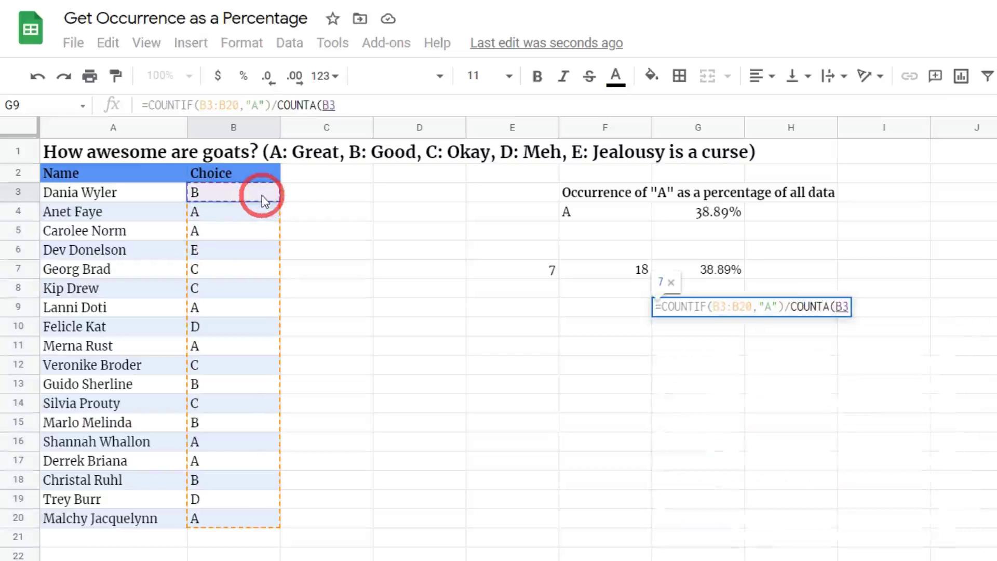
pyautogui.hotkey('ctrl', 'shift', 'Down')
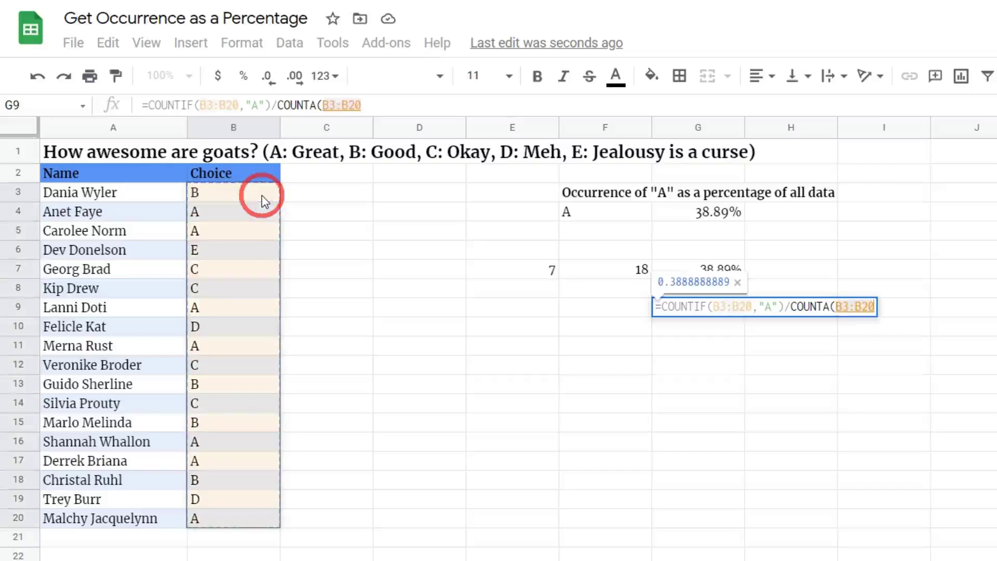
pyautogui.write(')')
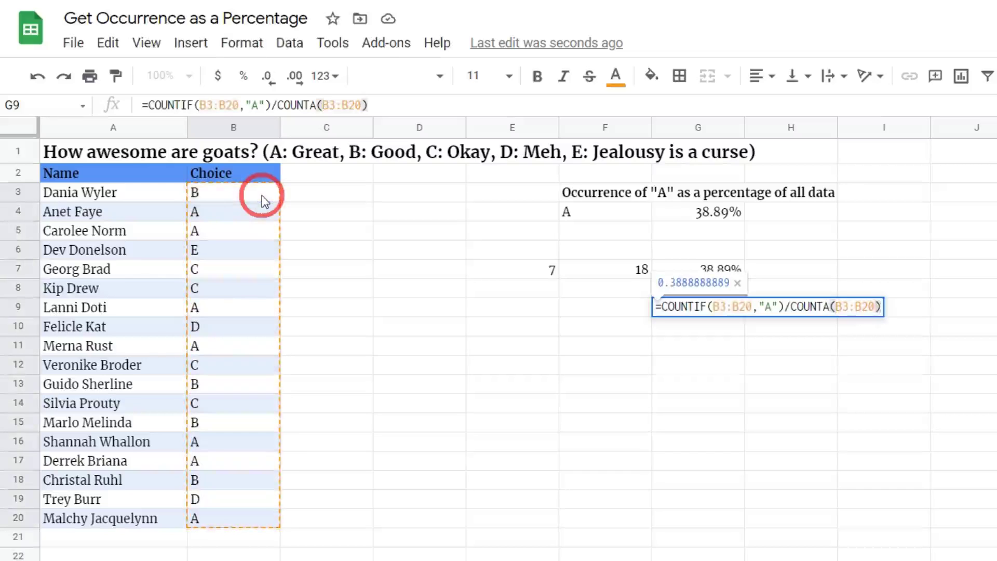
pyautogui.press('Return')
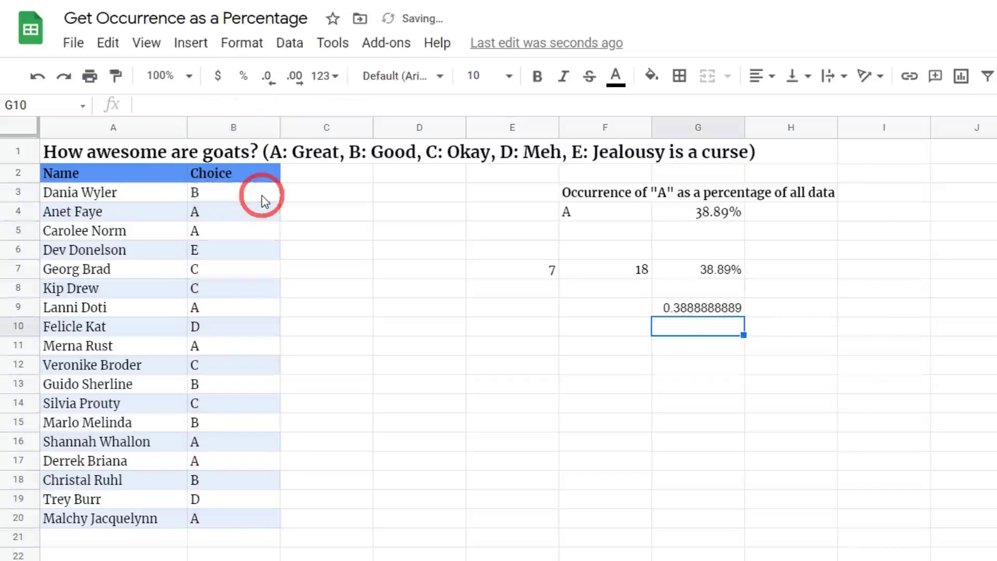
# Format G9 as a percentage so it shows 38.89%.
pyautogui.click(675, 306)
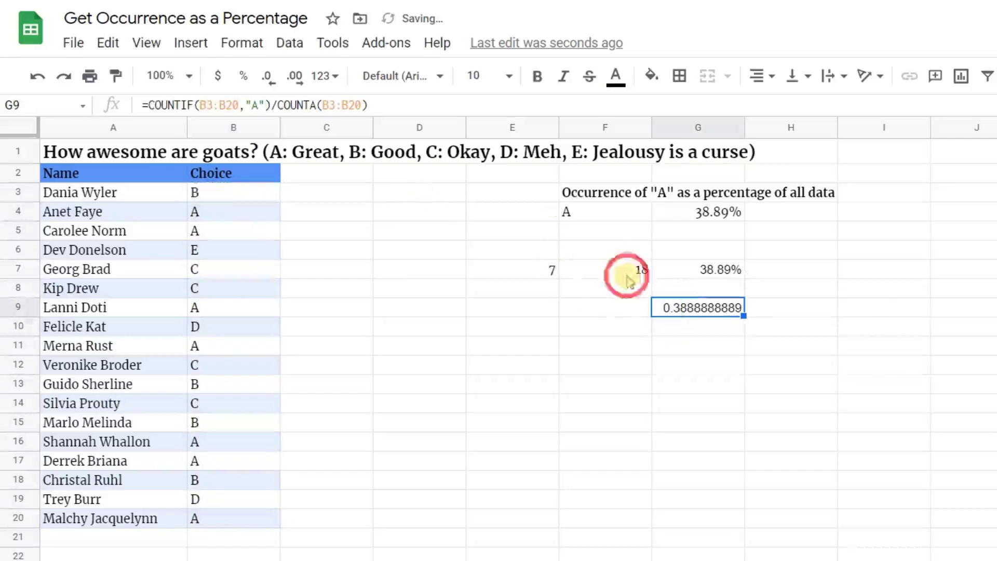
pyautogui.click(244, 78)
pyautogui.click(725, 331)
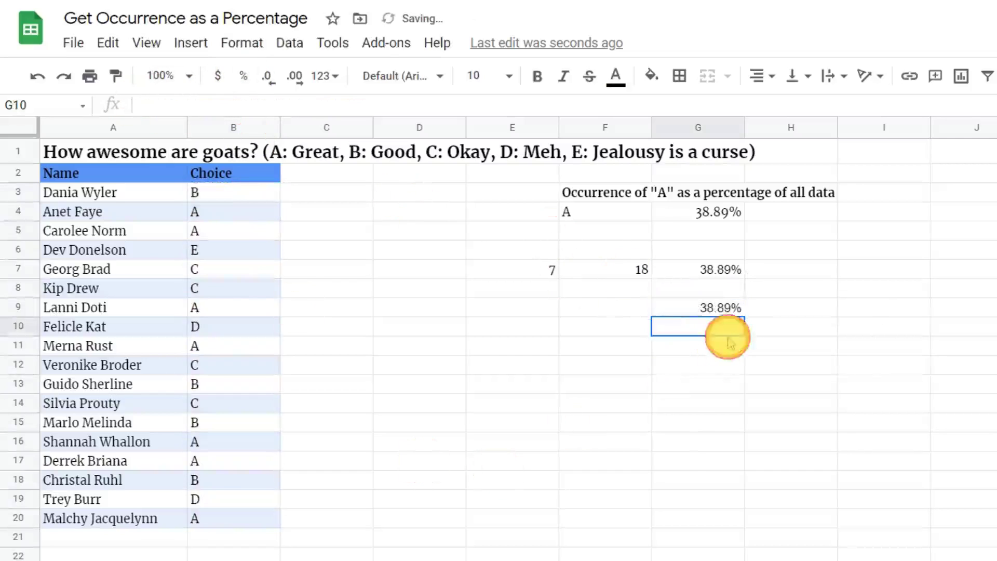
pyautogui.click(731, 311)
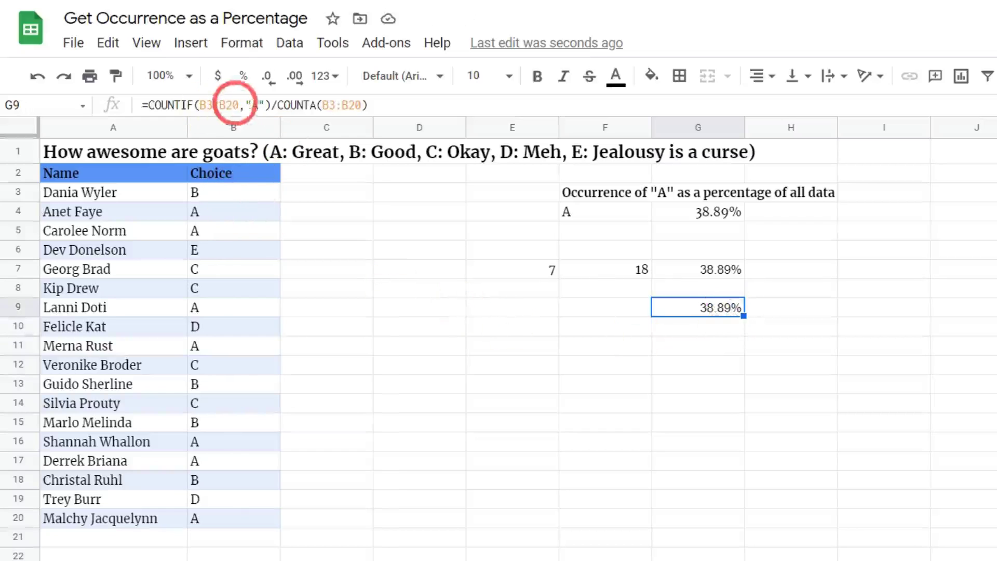
# Change both G9 ranges from B3:B20 to open-ended B3:B.
pyautogui.click(240, 105)
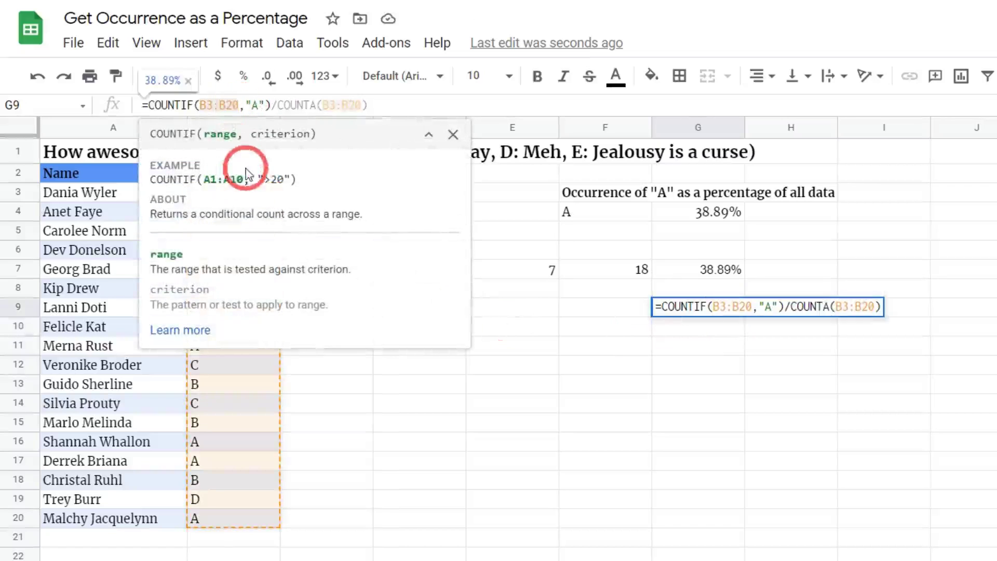
pyautogui.press('BackSpace')
pyautogui.press('BackSpace')
pyautogui.click(352, 105)
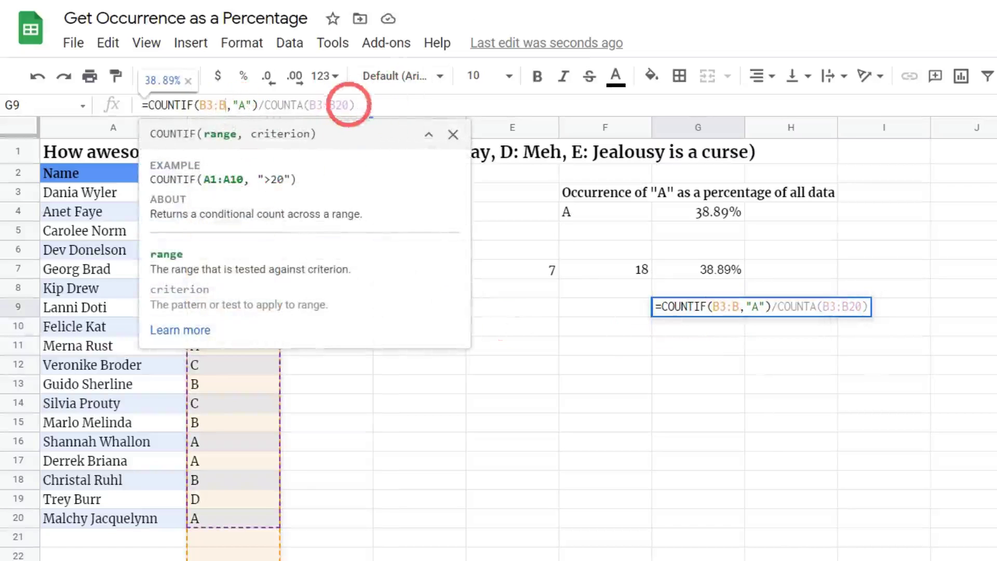
pyautogui.press('BackSpace')
pyautogui.press('BackSpace')
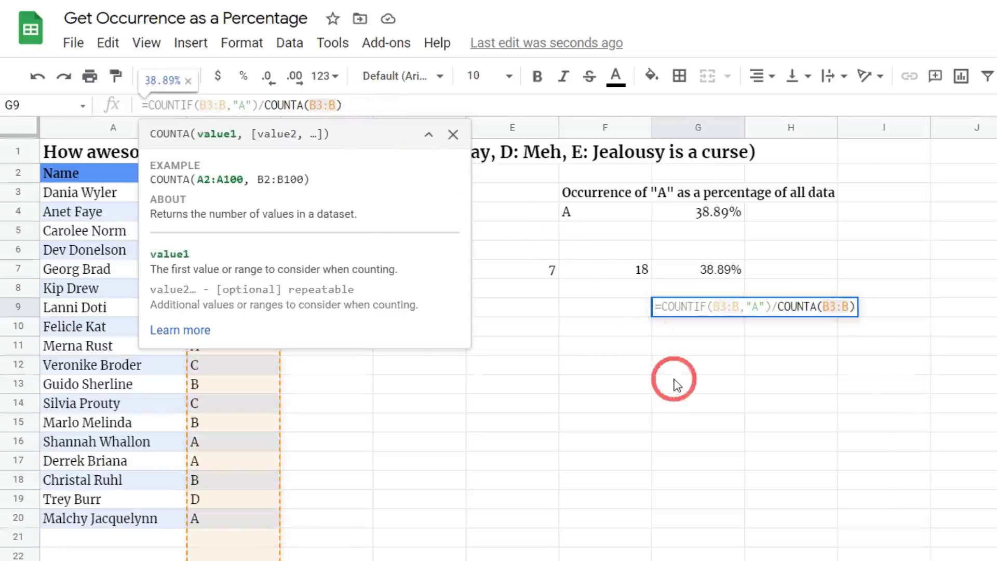
pyautogui.press('Return')
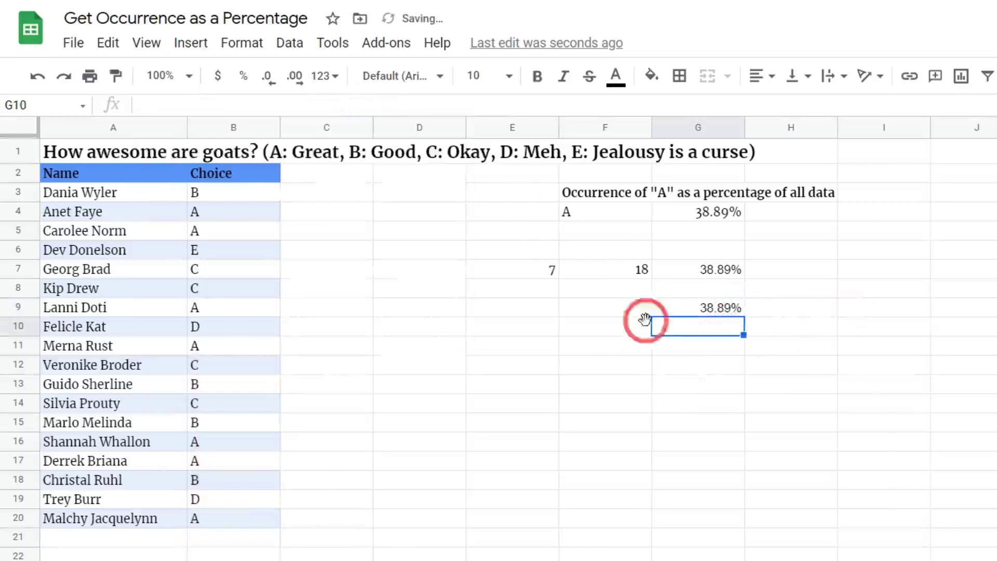
# Review G9's formula, leaving the "A" criterion unchanged.
pyautogui.click(697, 310)
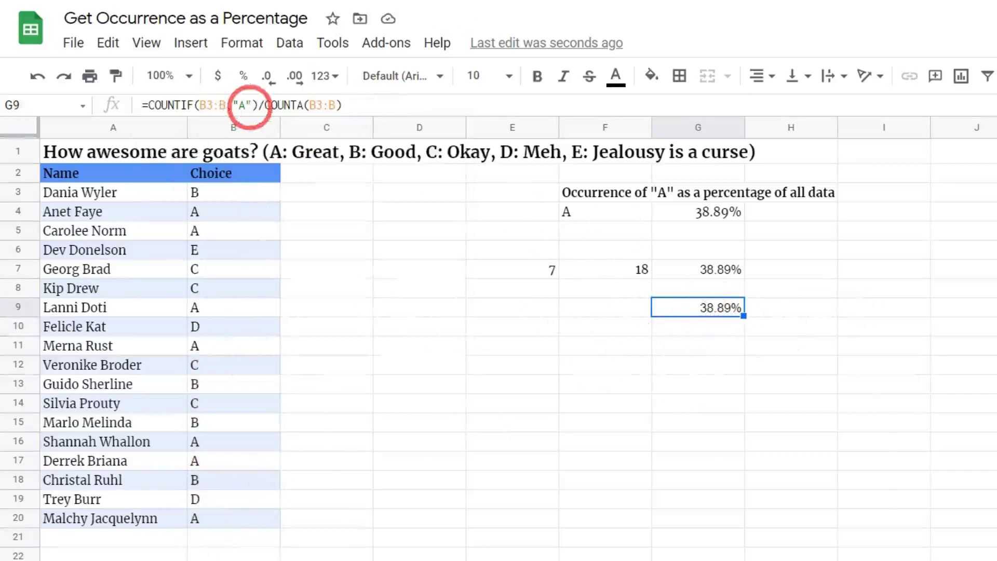
pyautogui.doubleClick(241, 105)
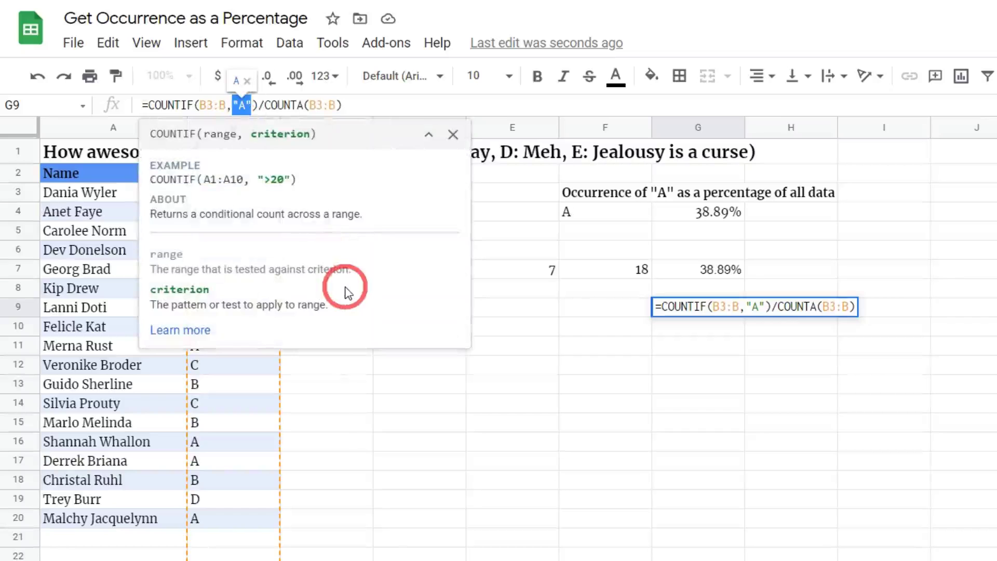
pyautogui.press('Return')
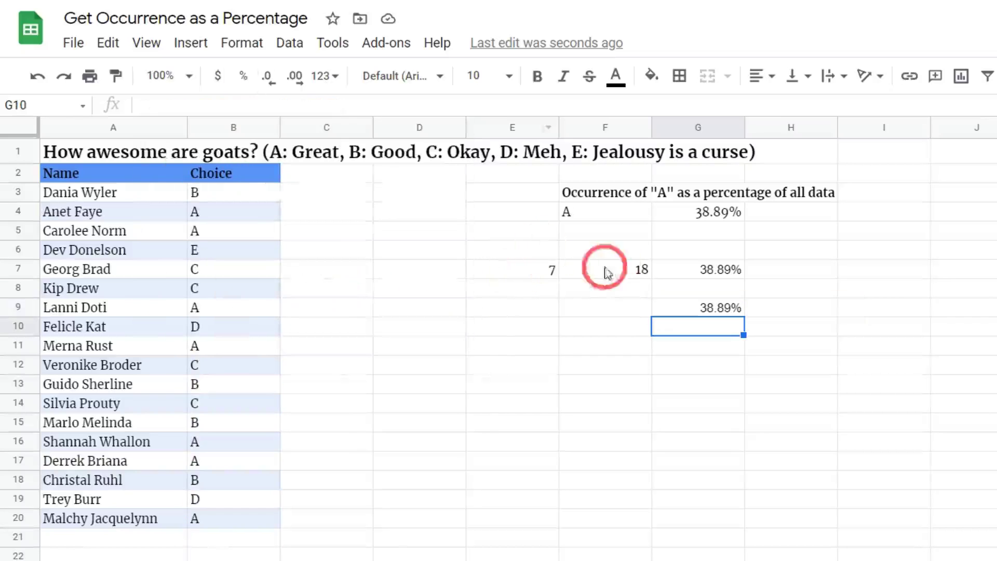
# Type the criterion letter A into F9.
pyautogui.click(613, 311)
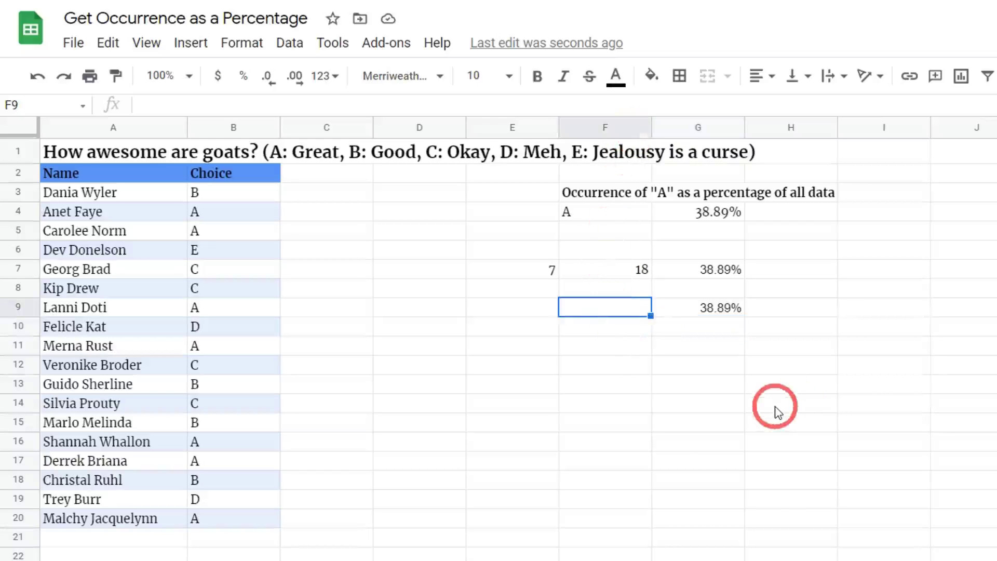
pyautogui.write('a')
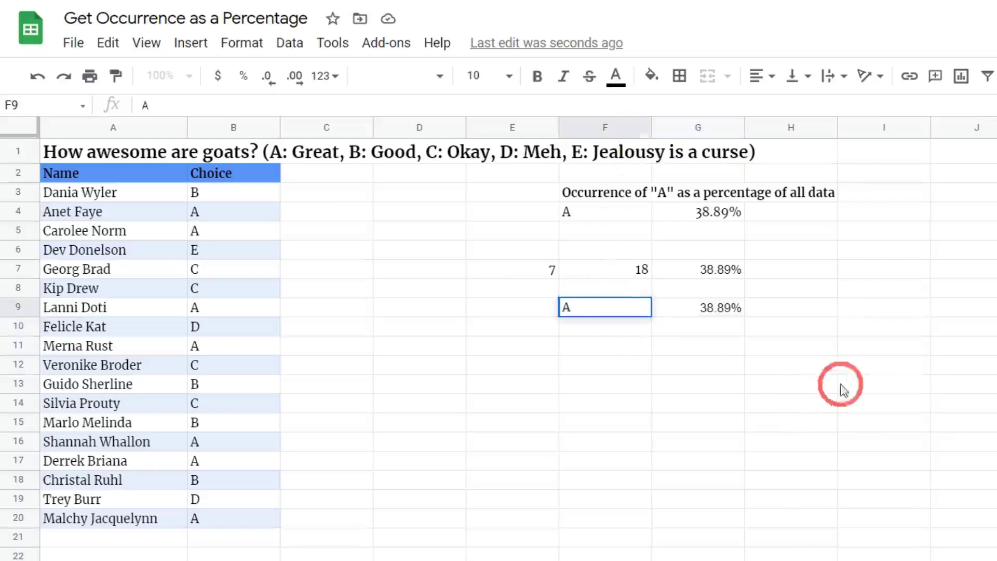
pyautogui.click(763, 379)
# Replace the hard-coded "A" in G9's COUNTIF with a reference to F9.
pyautogui.click(710, 310)
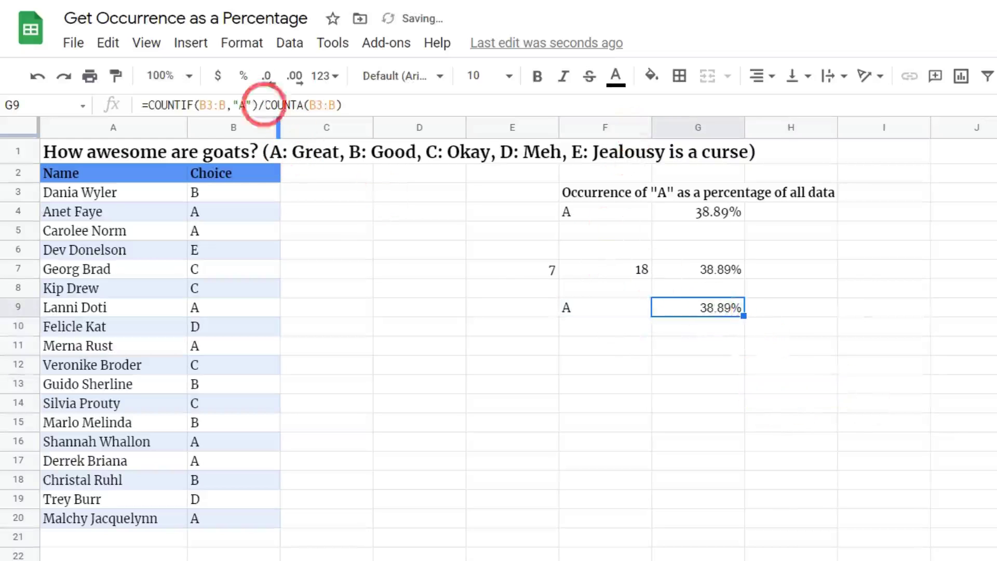
pyautogui.click(182, 104)
pyautogui.doubleClick(232, 101)
pyautogui.press('BackSpace')
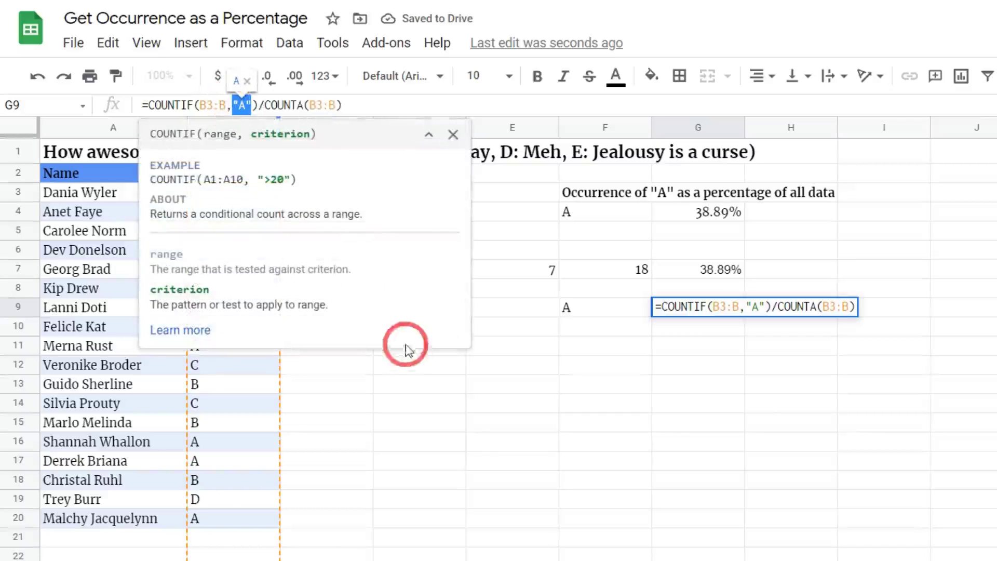
pyautogui.click(606, 311)
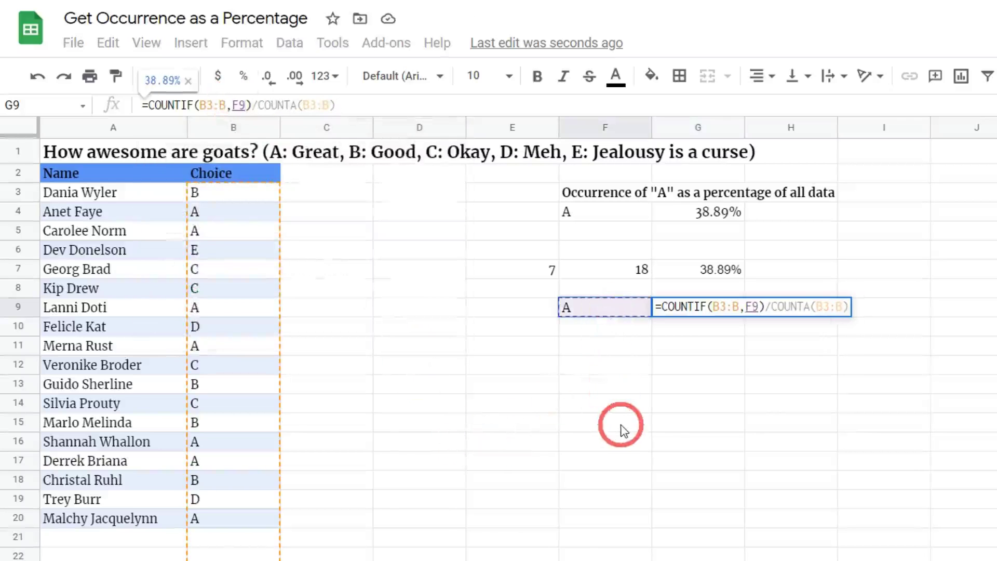
pyautogui.press('Return')
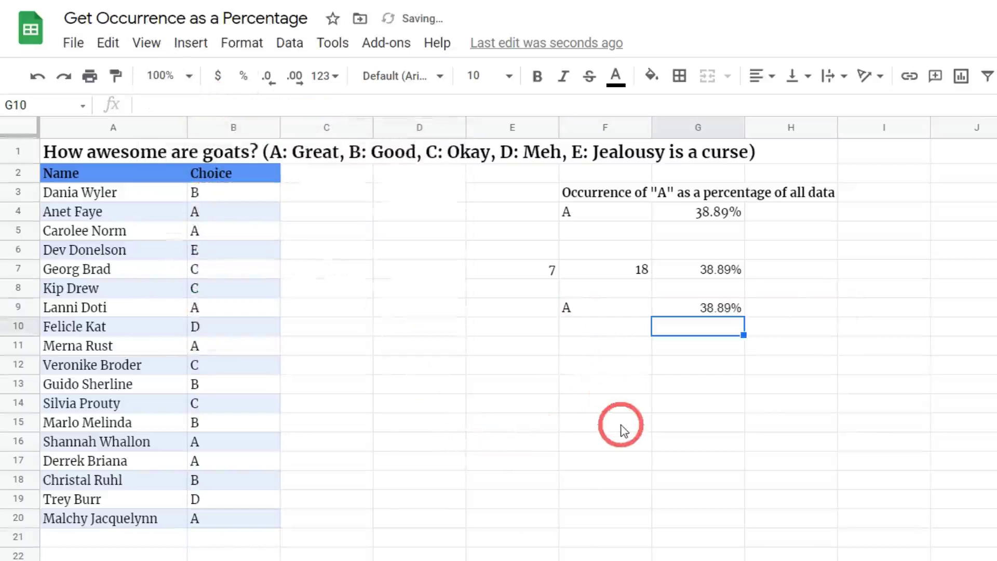
# Change F9 to b so G9 shows B's share, 22.22%.
pyautogui.click(586, 310)
pyautogui.write('b')
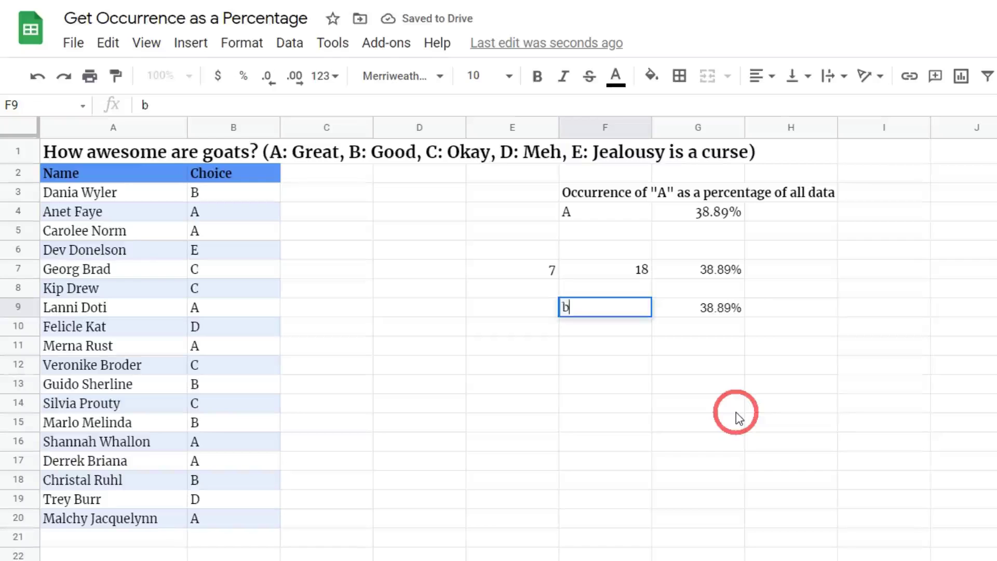
pyautogui.press('Return')
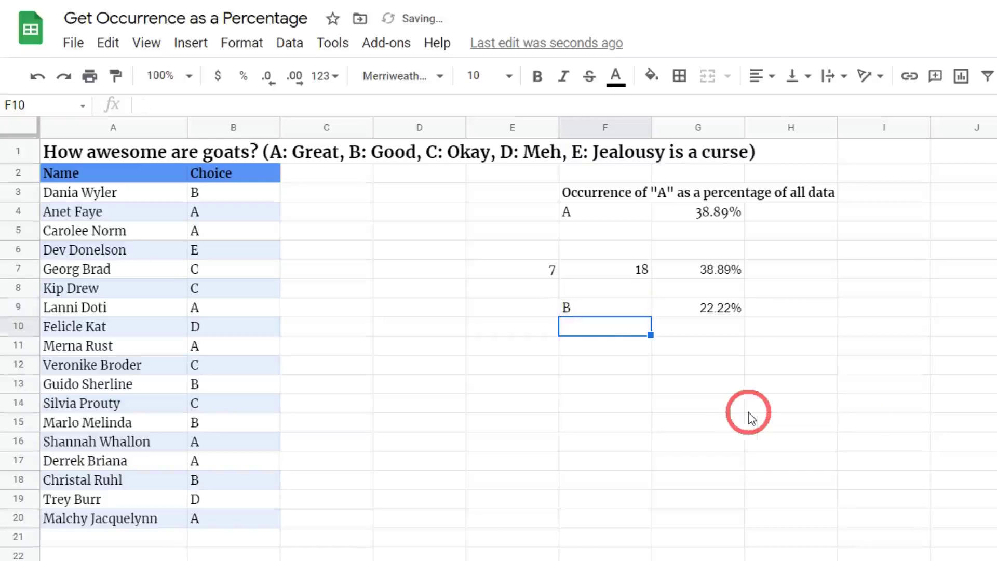
pyautogui.press('Up')
pyautogui.click(706, 363)
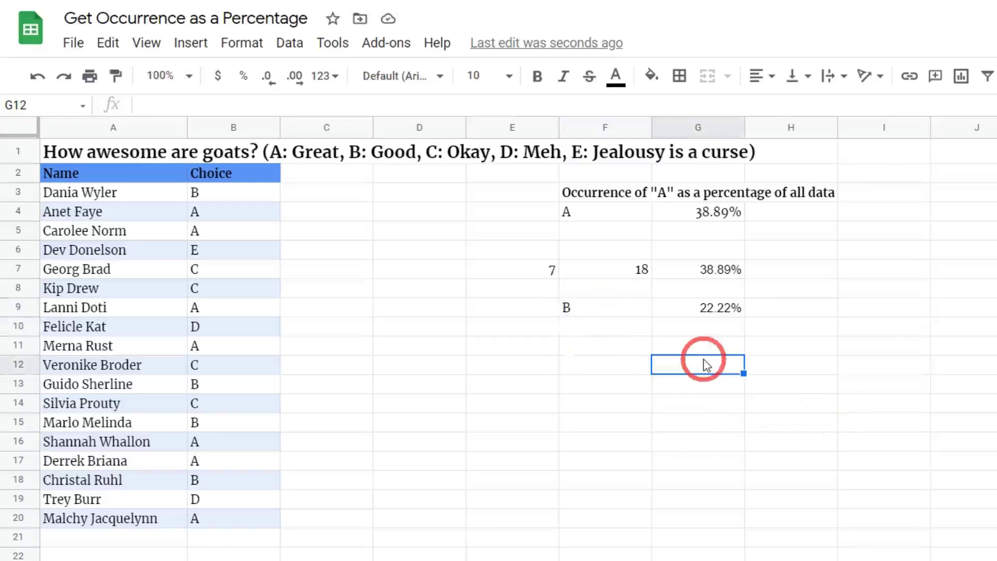